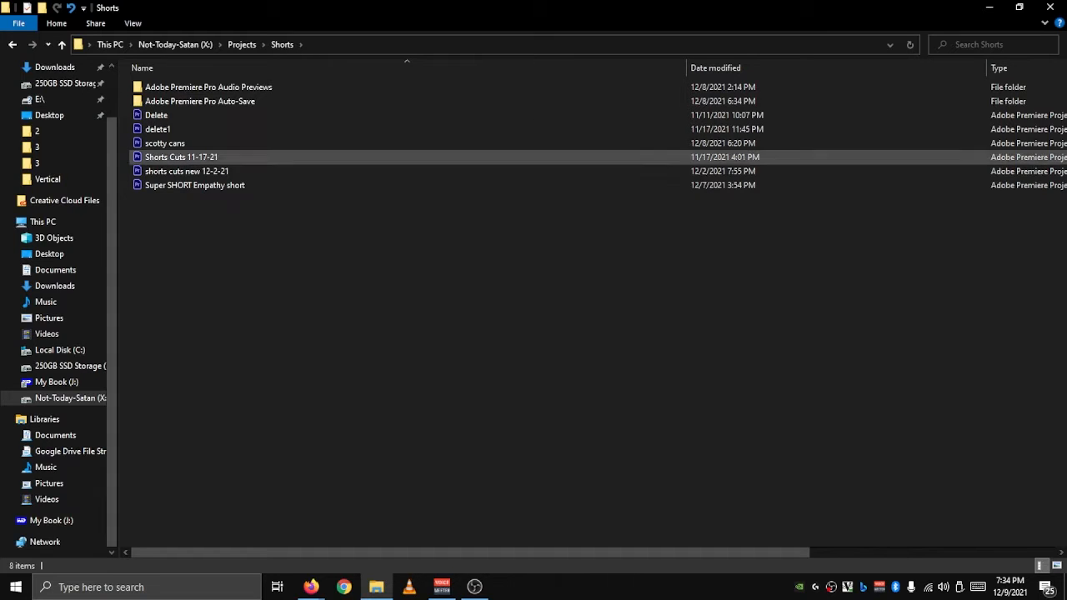
# Step: Look through the project folders on drive X, including the project files in Tales of the Finkdom, and return to the drive's root
pyautogui.click(242, 44)
pyautogui.doubleClick(203, 143)
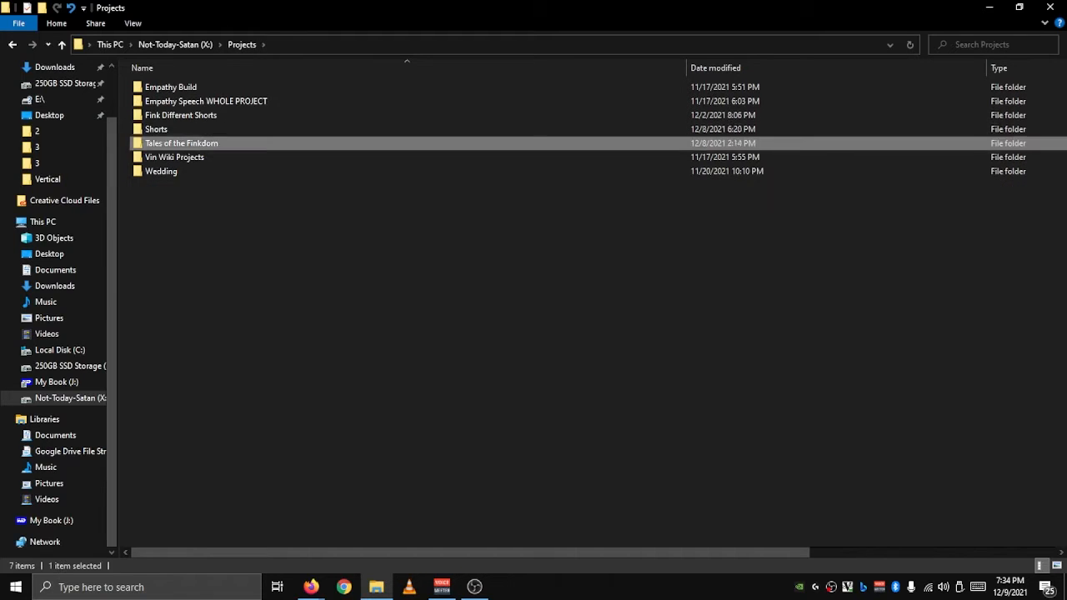
pyautogui.moveTo(179, 210); pyautogui.dragTo(202, 126)
pyautogui.click(203, 209)
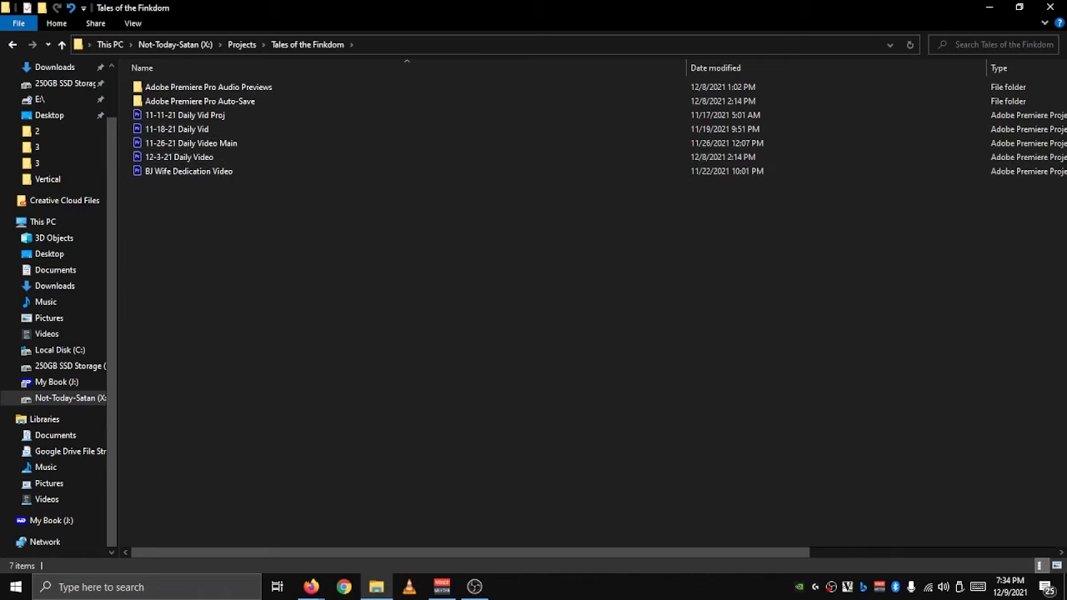
pyautogui.click(241, 44)
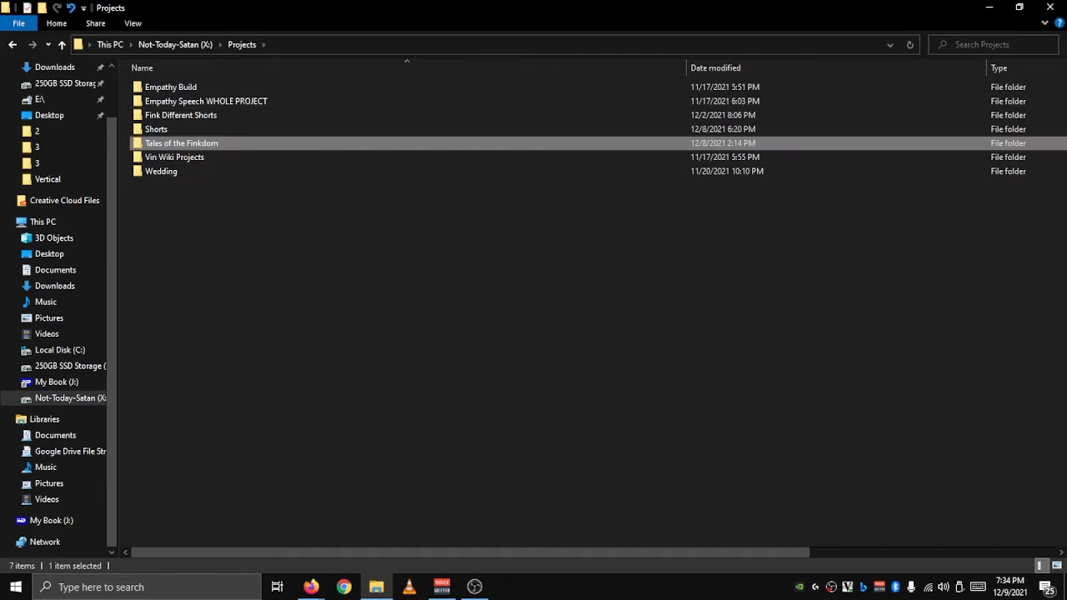
pyautogui.click(206, 157)
pyautogui.click(160, 171)
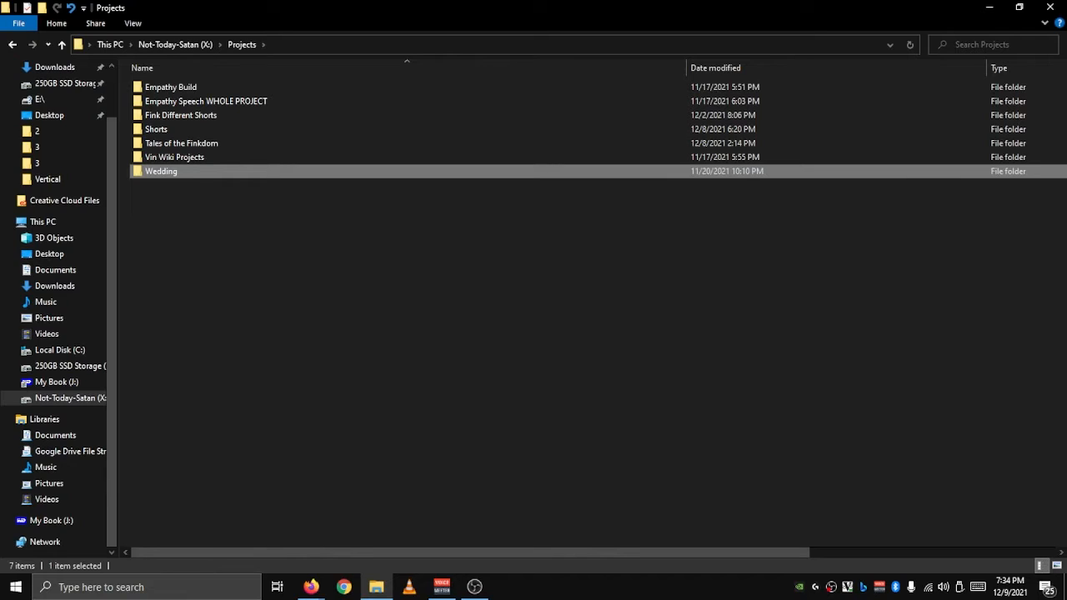
pyautogui.press('Escape')
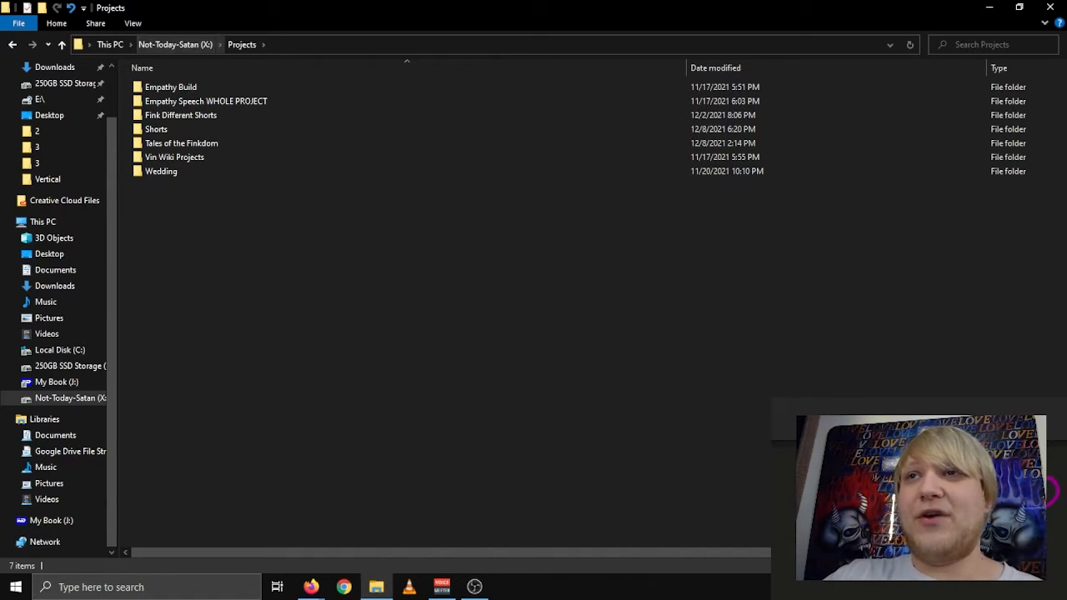
pyautogui.click(175, 45)
pyautogui.click(184, 143)
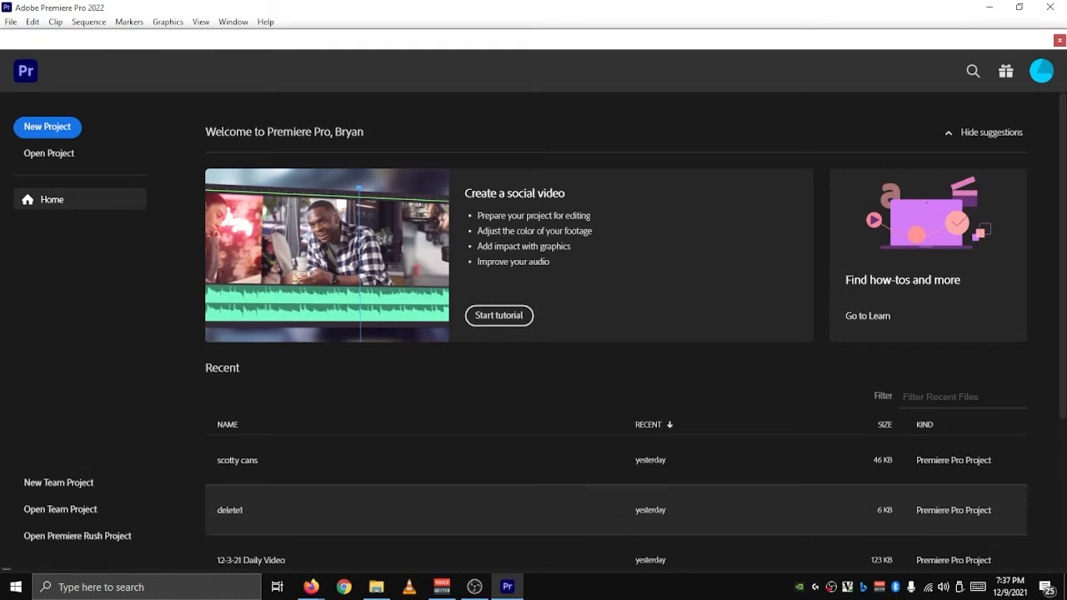
# Step: Open the recent project delete1 in Premiere Pro and bring clip GH010830 from the Scotty's Walk folder into its timeline
pyautogui.click(229, 510)
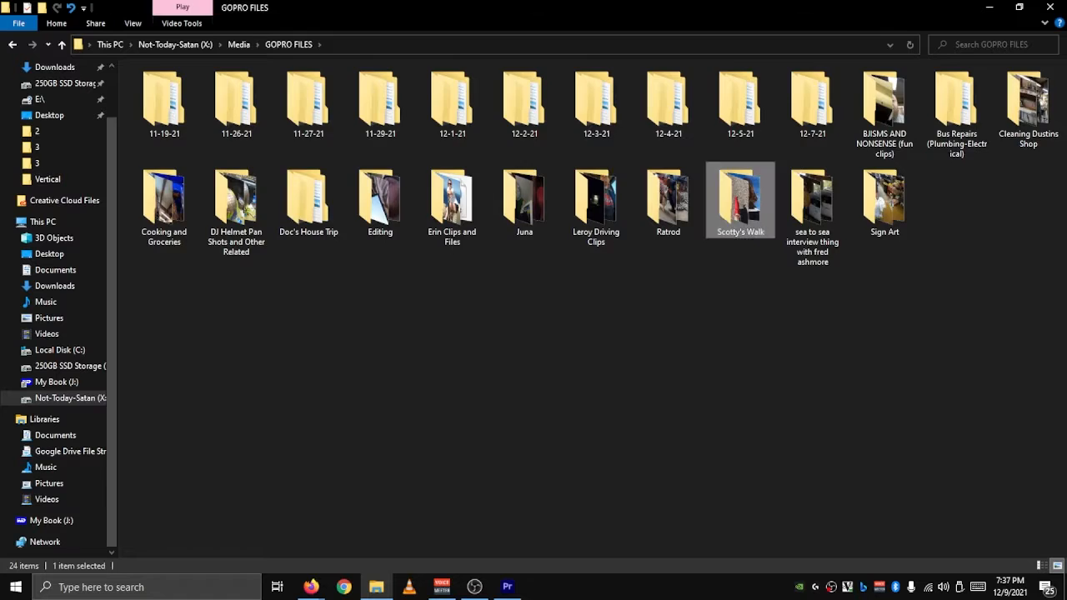
pyautogui.doubleClick(739, 188)
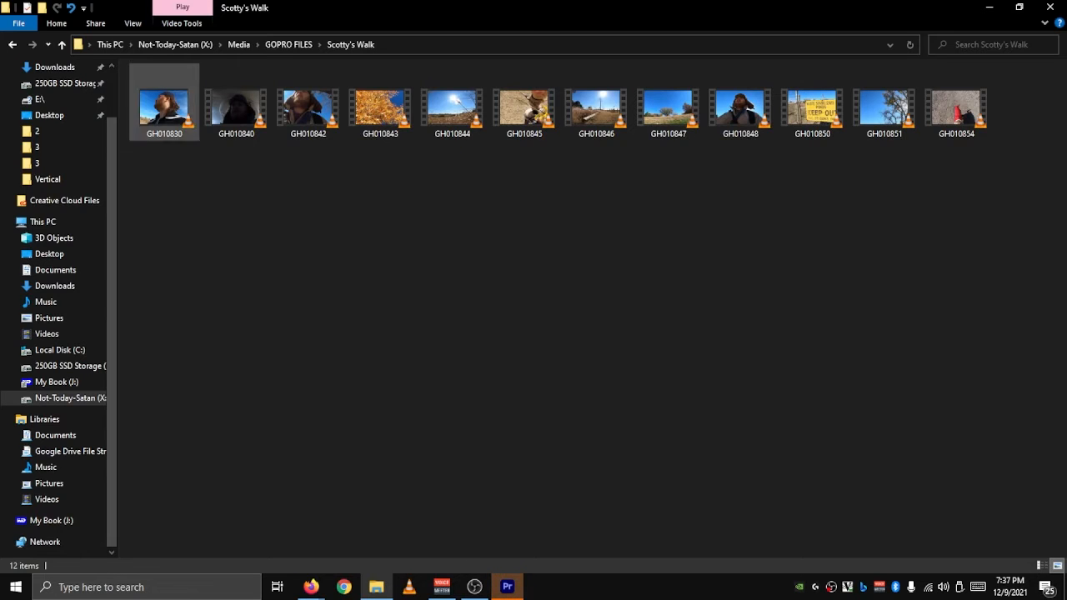
pyautogui.moveTo(350, 8); pyautogui.dragTo(816, 99)
pyautogui.moveTo(713, 200); pyautogui.dragTo(317, 467)
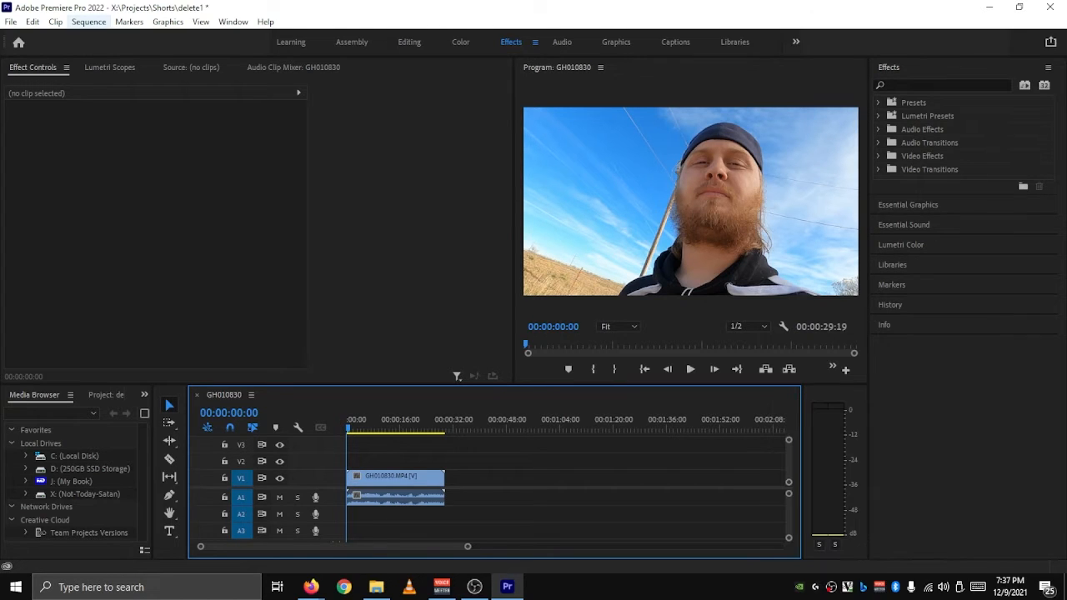
# Step: Set the sequence frame size to 1080 horizontal by 1920 vertical
pyautogui.click(89, 22)
pyautogui.click(117, 34)
pyautogui.click(129, 22)
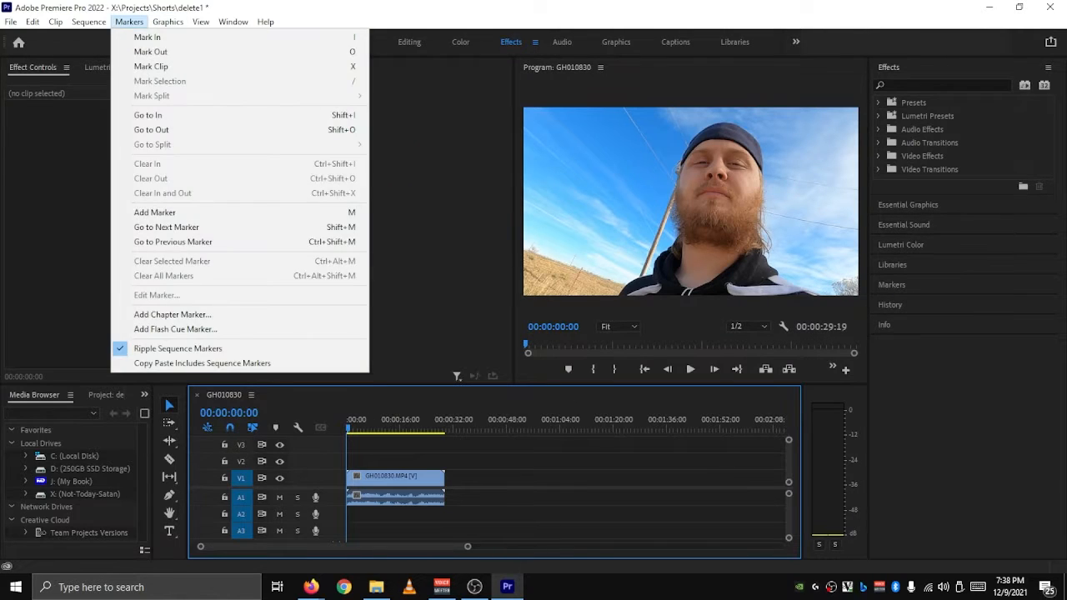
pyautogui.moveTo(88, 21)
pyautogui.click(119, 37)
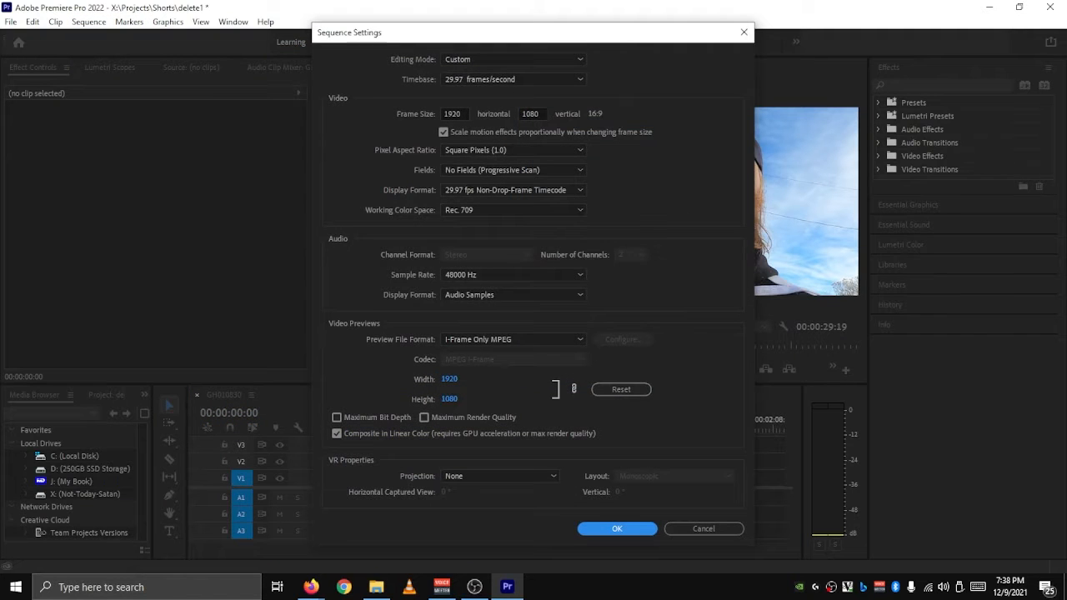
pyautogui.click(454, 114)
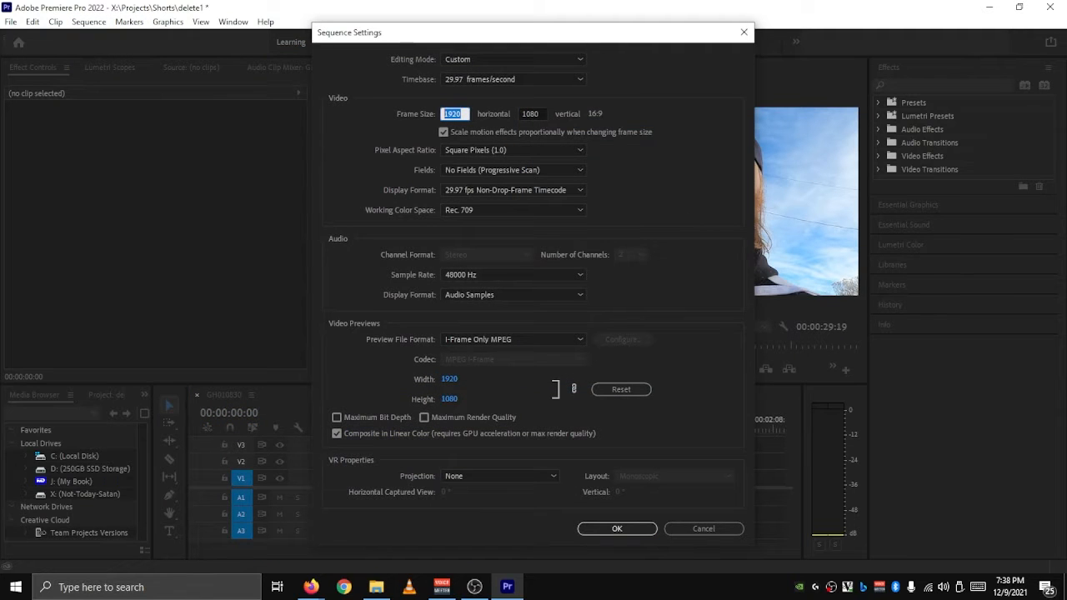
pyautogui.write('1080')
pyautogui.press('Tab')
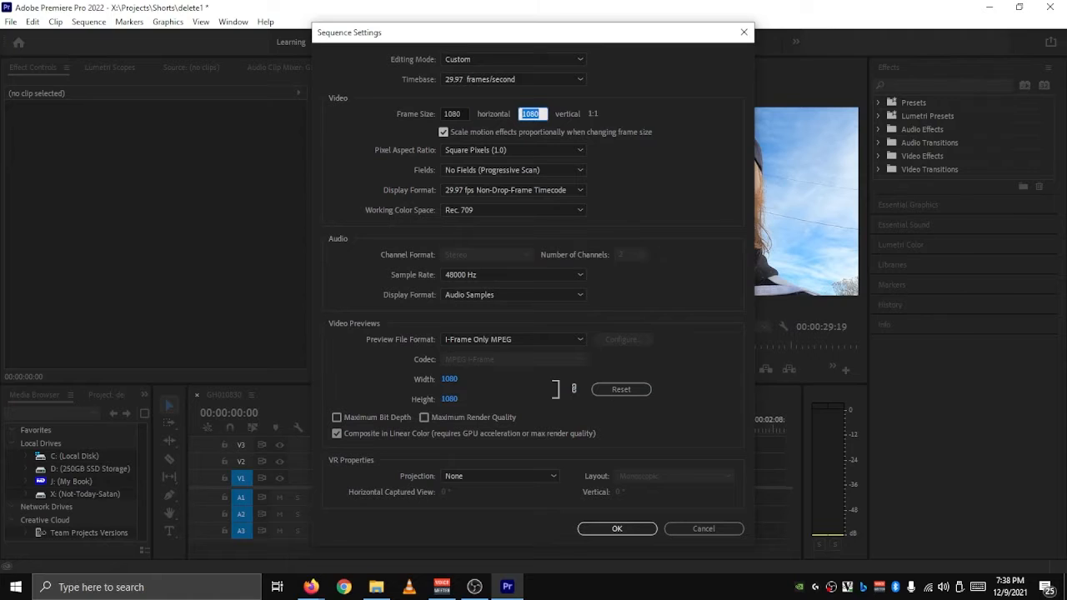
pyautogui.write('1090')
pyautogui.press('Return')
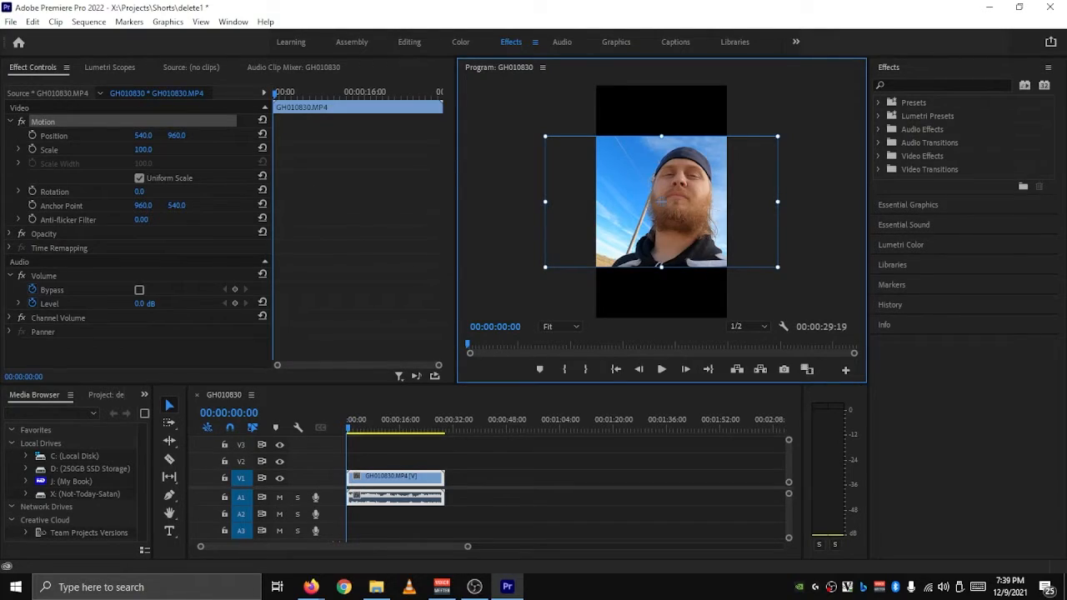
# Step: Scale the clip to 190 to fill the vertical frame and set its horizontal position to 227
pyautogui.moveTo(144, 149); pyautogui.dragTo(209, 149)
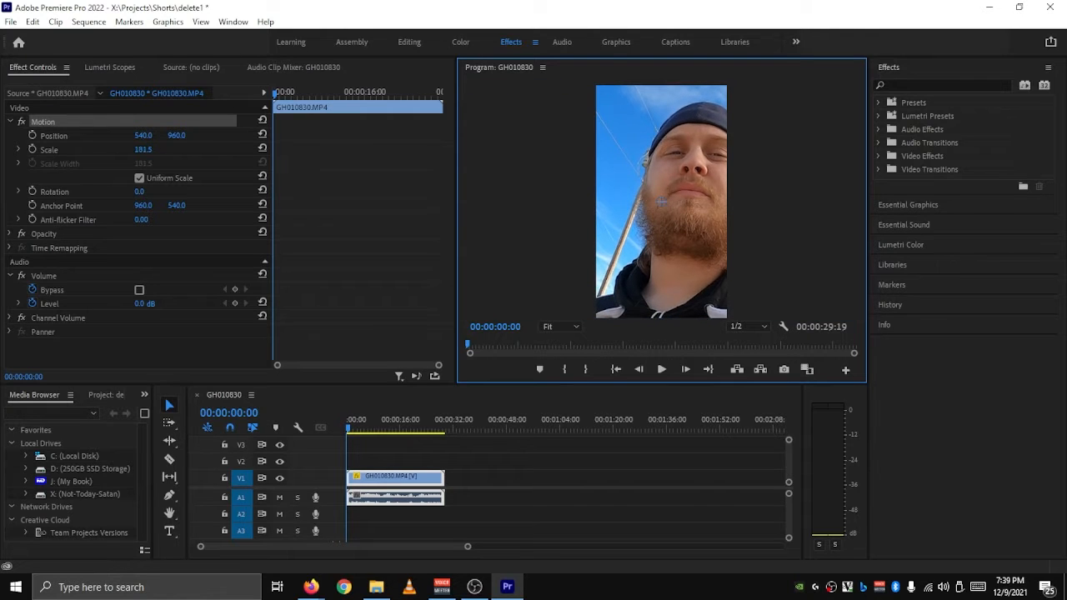
pyautogui.hotkey('ctrl', 'z')
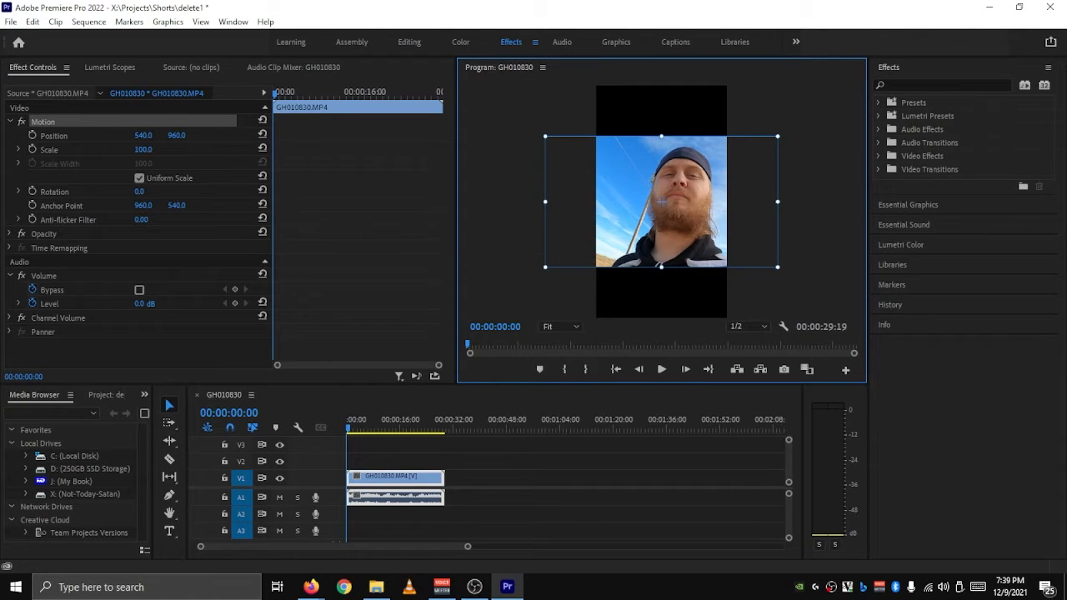
pyautogui.moveTo(143, 149); pyautogui.dragTo(215, 149)
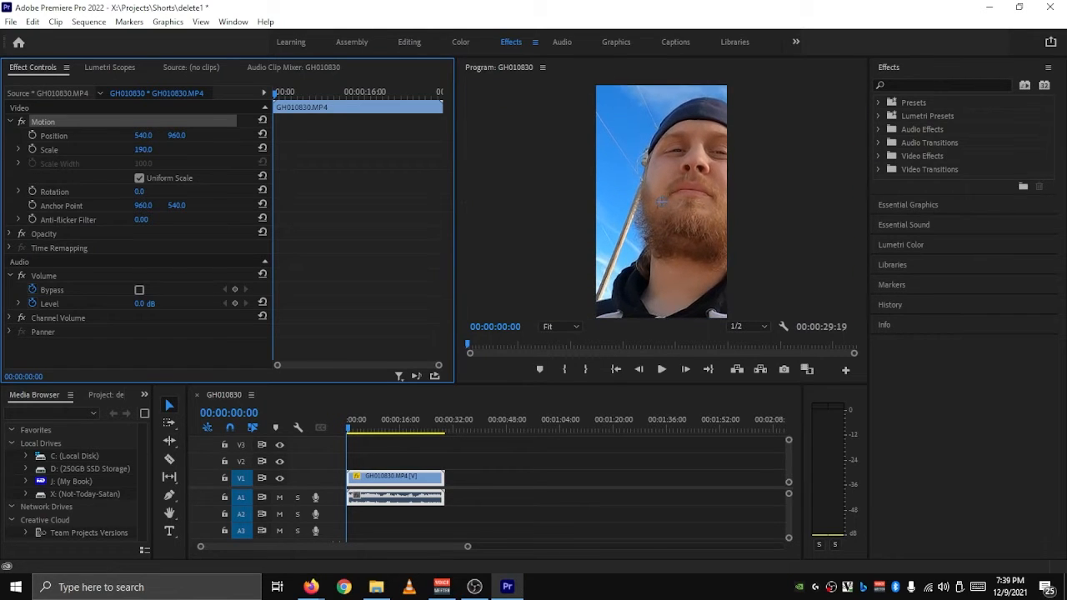
pyautogui.moveTo(145, 135); pyautogui.dragTo(0, 136)
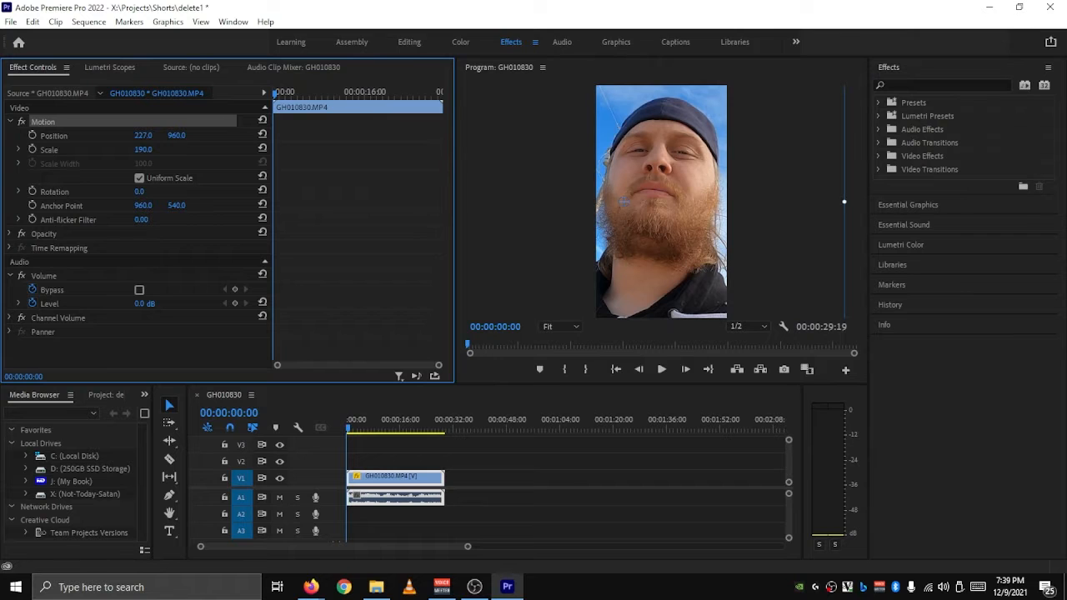
# Step: Preview the reframed clip and turn on Position keyframing at the start of the sequence
pyautogui.click(661, 369)
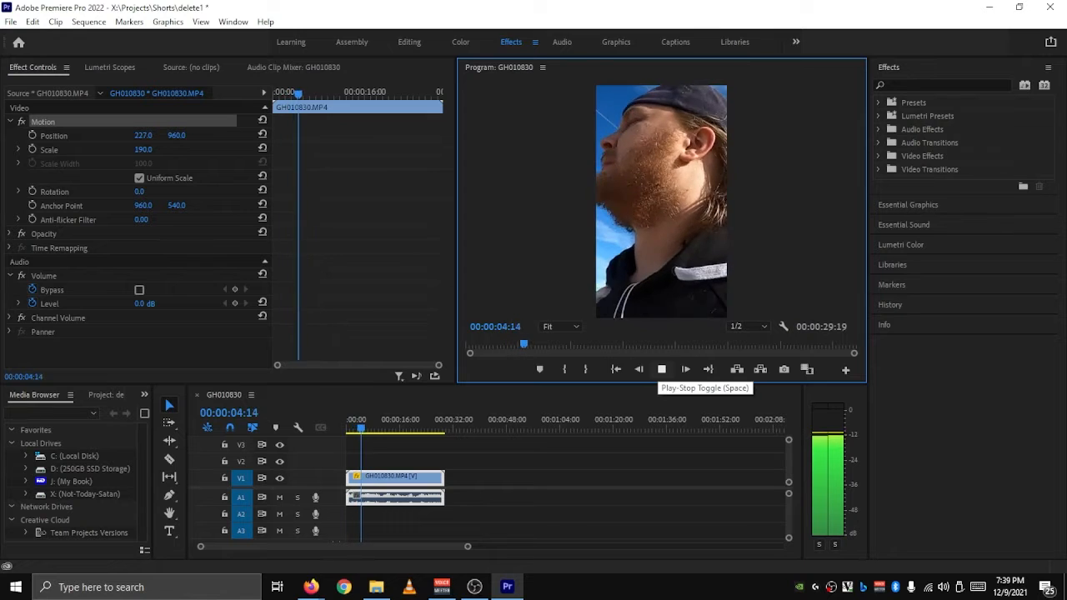
pyautogui.press('space')
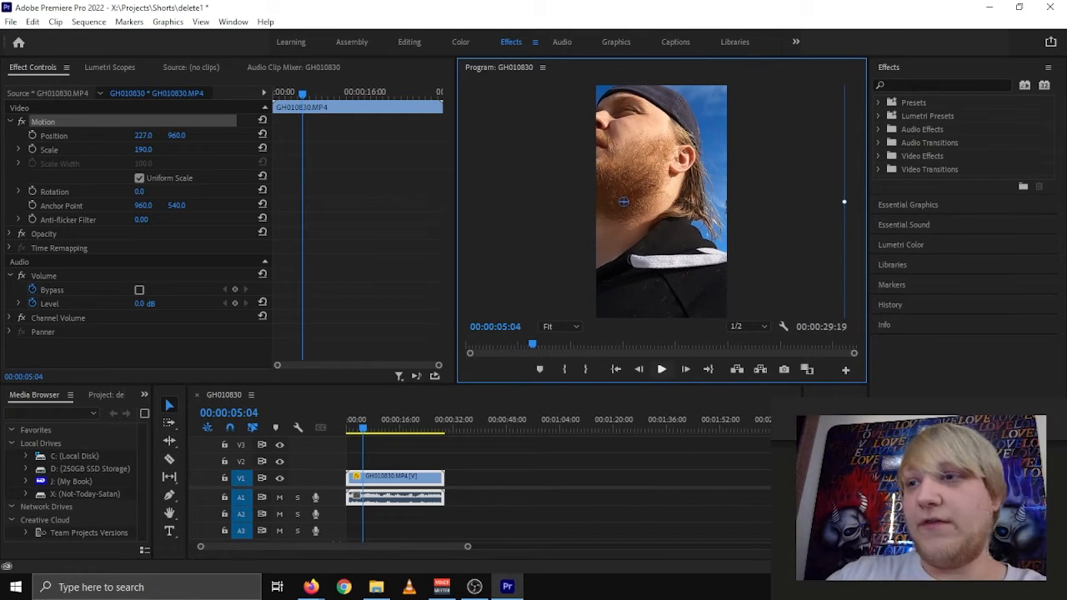
pyautogui.moveTo(364, 426); pyautogui.dragTo(347, 427)
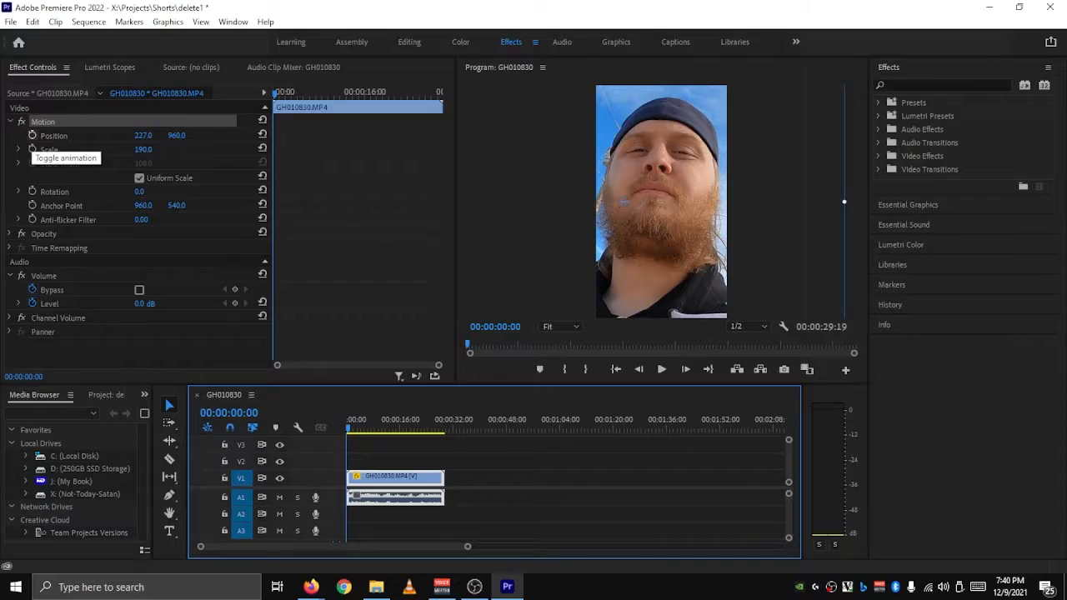
pyautogui.click(31, 136)
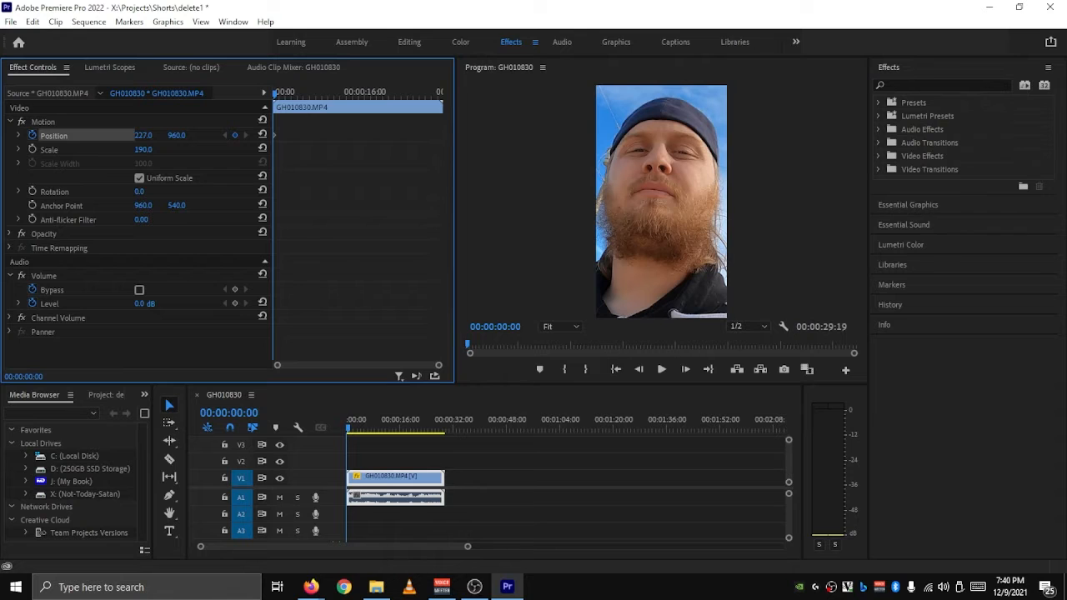
# Step: Keyframe the clip's horizontal position at 960 at 00:00:01:01
pyautogui.click(661, 369)
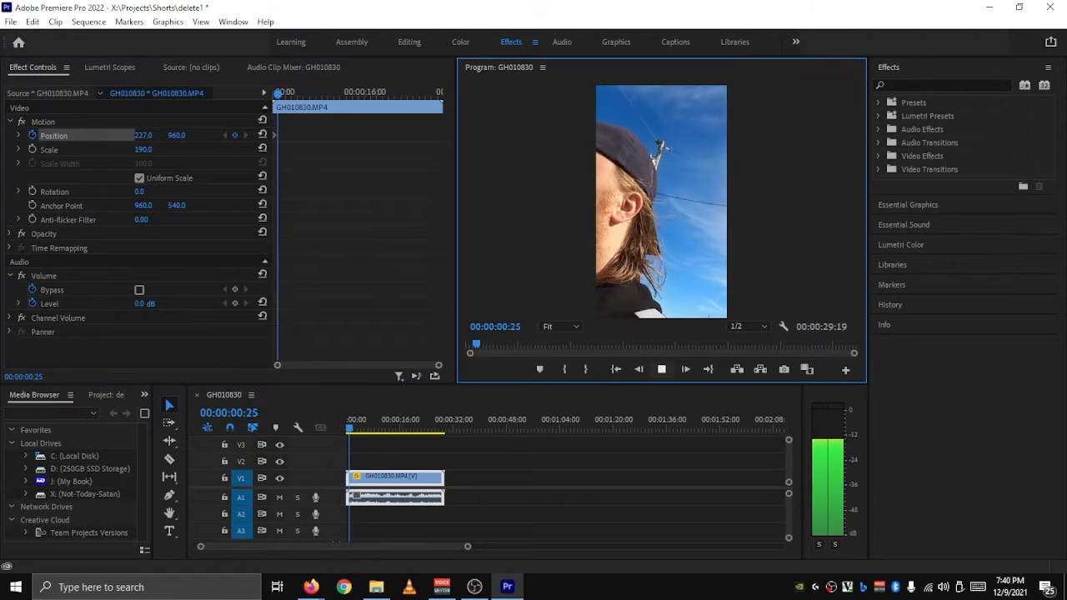
pyautogui.click(662, 370)
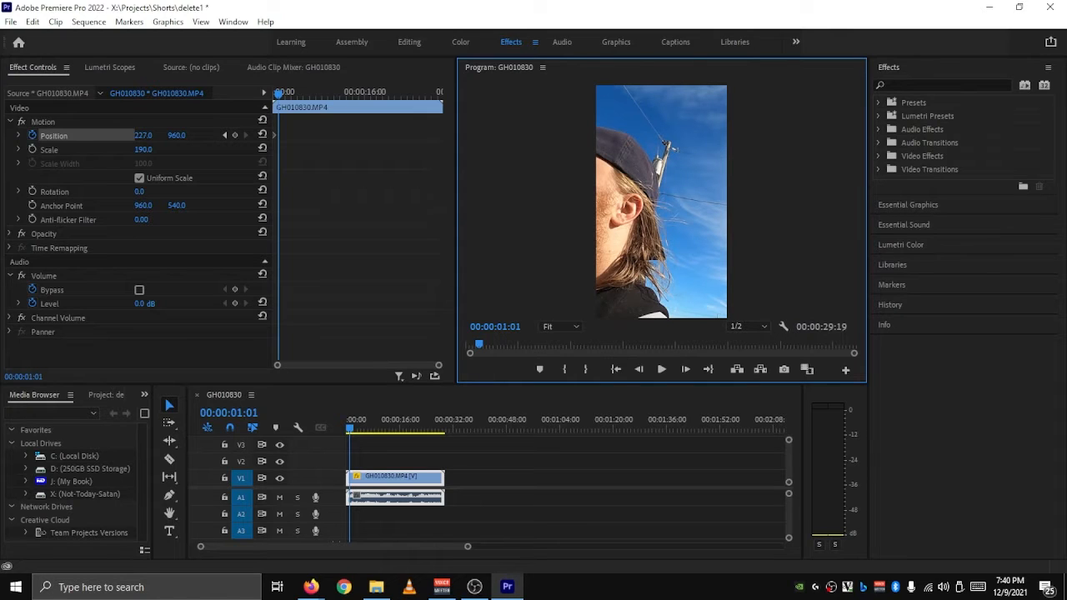
pyautogui.moveTo(143, 136); pyautogui.dragTo(291, 135)
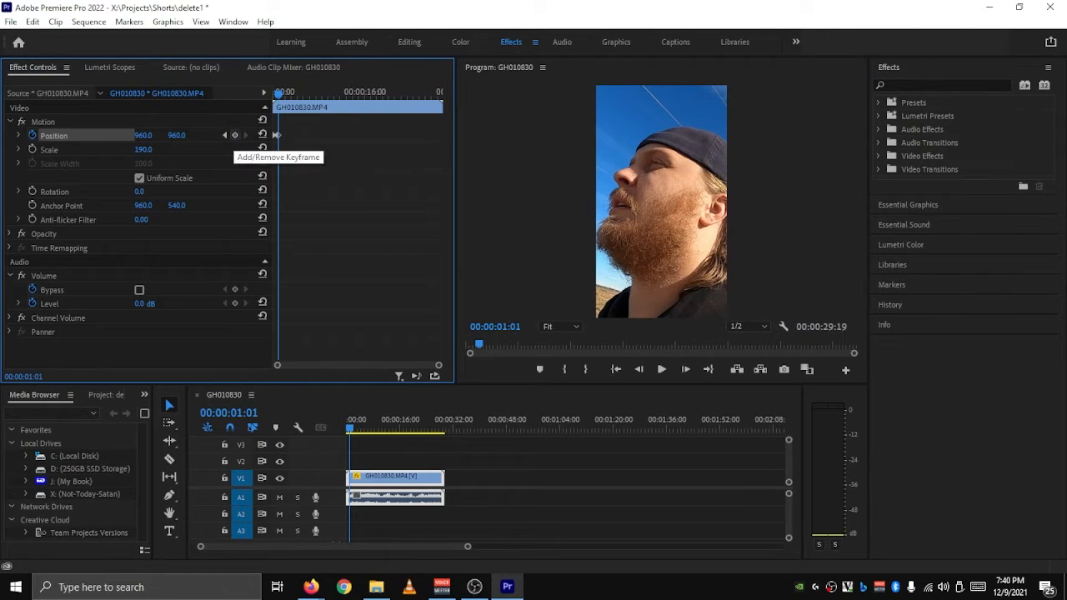
pyautogui.click(234, 135)
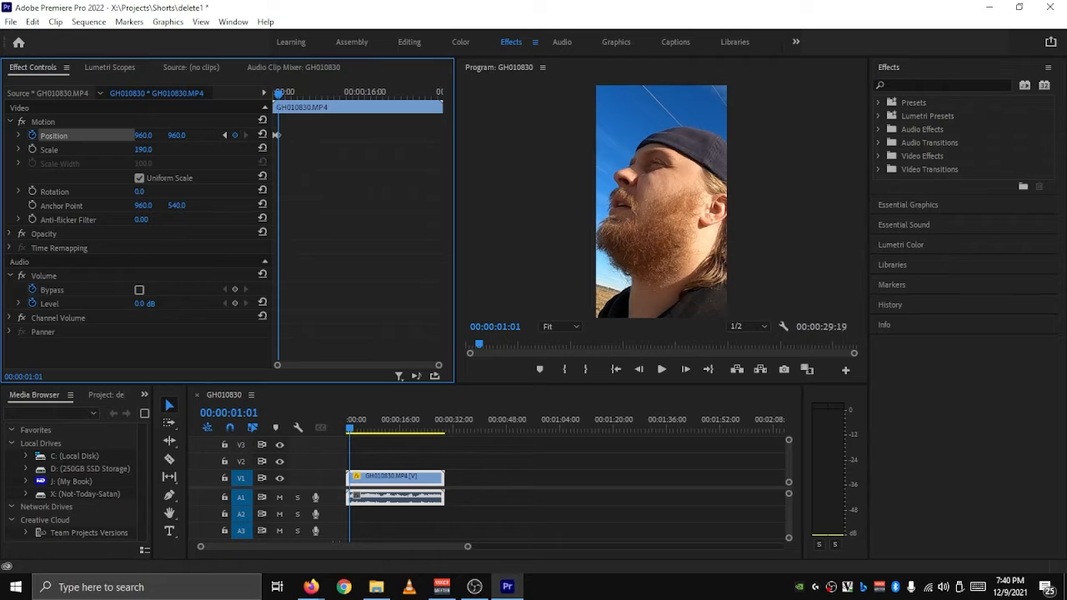
# Step: Keyframe the clip's horizontal position at 460 at 00:00:06:25 and play back the animated reframing from the start
pyautogui.click(661, 369)
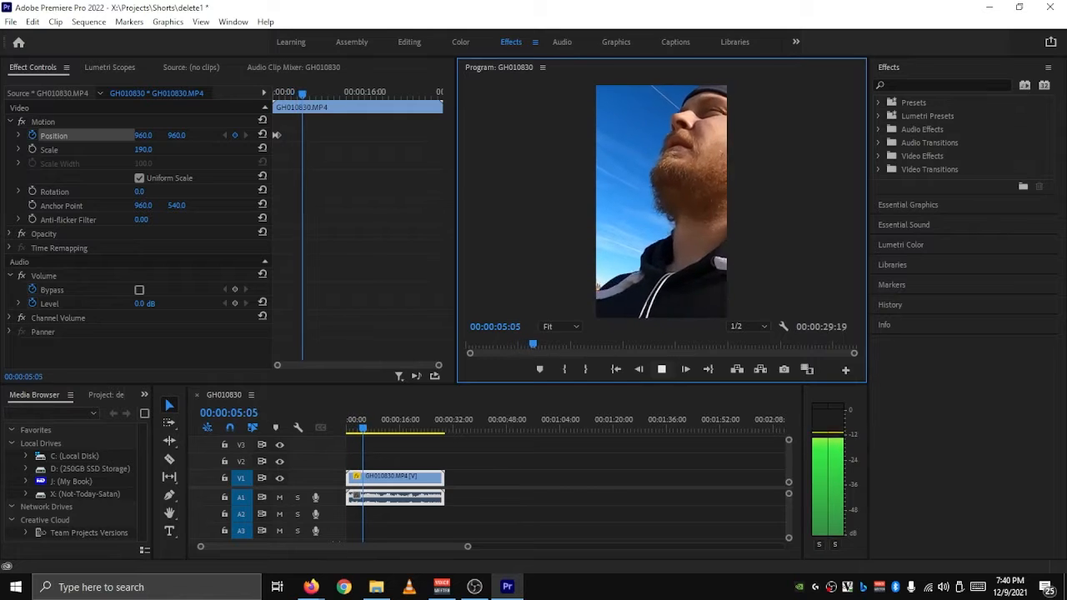
pyautogui.press('space')
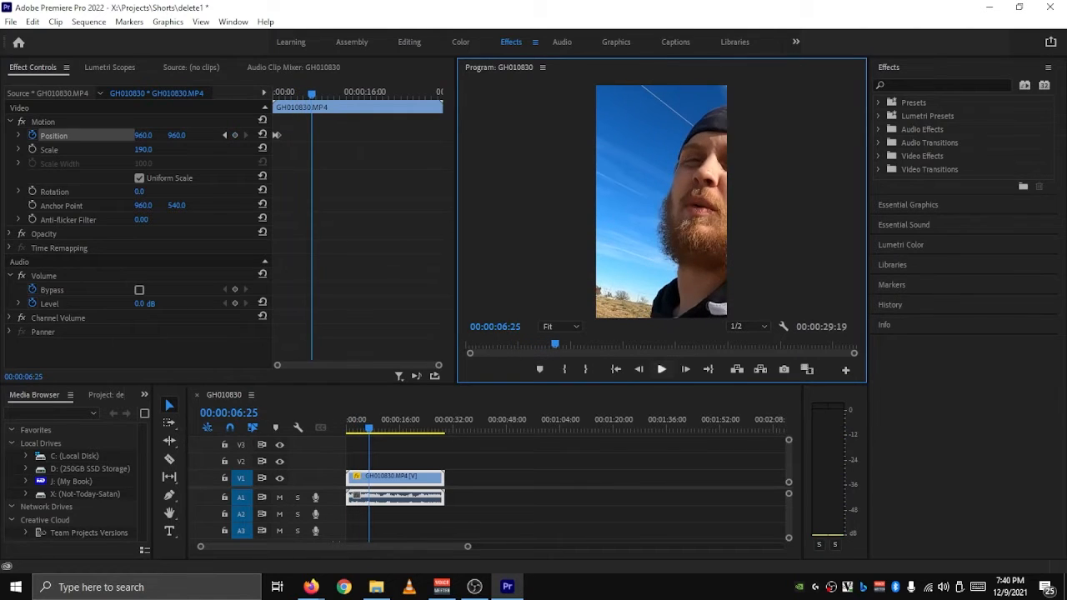
pyautogui.hotkey('shift', '5')
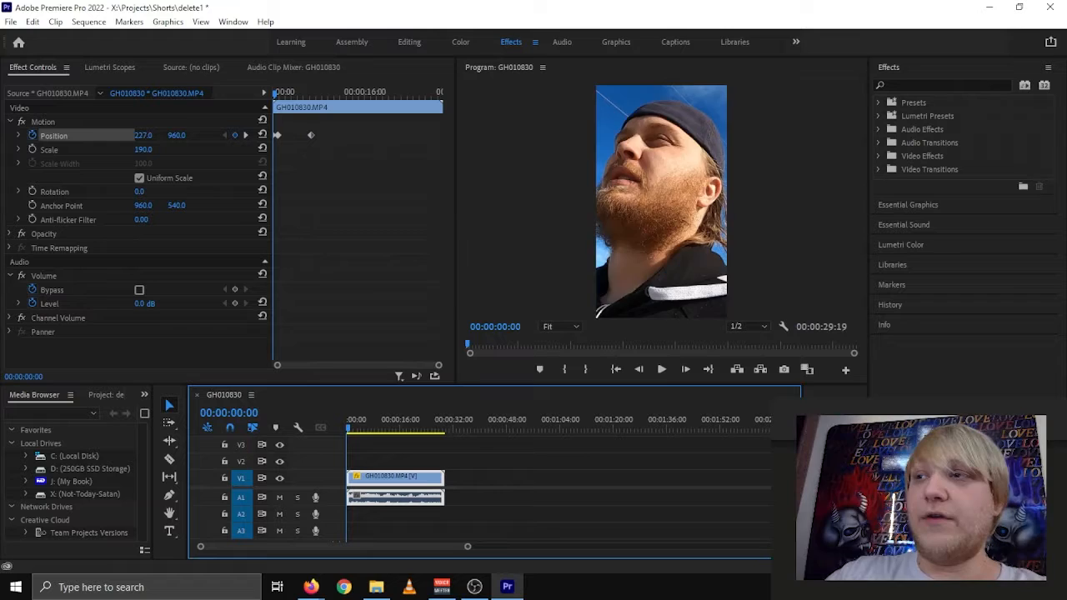
pyautogui.click(661, 370)
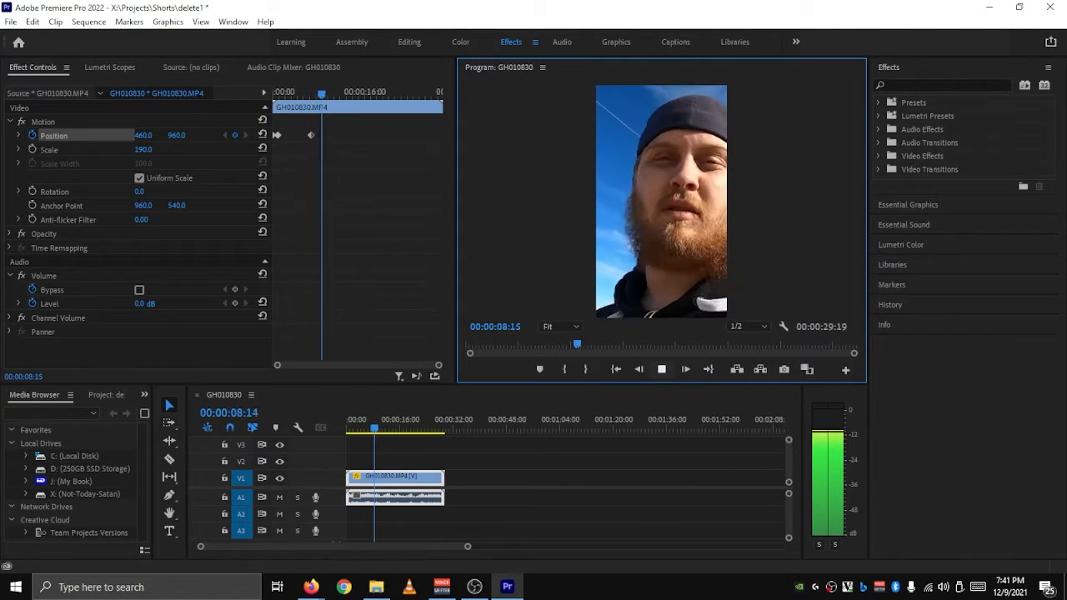
pyautogui.press('space')
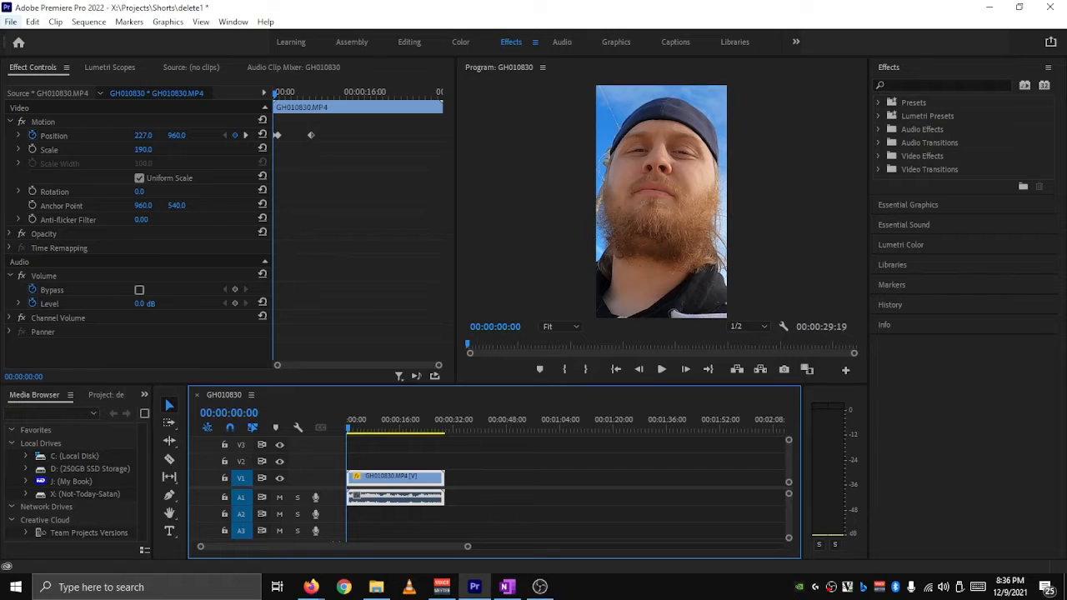
# Step: Open the media export settings for the sequence, keep the H.264 format and choose the YouTube 1080p Full HD preset
pyautogui.click(11, 22)
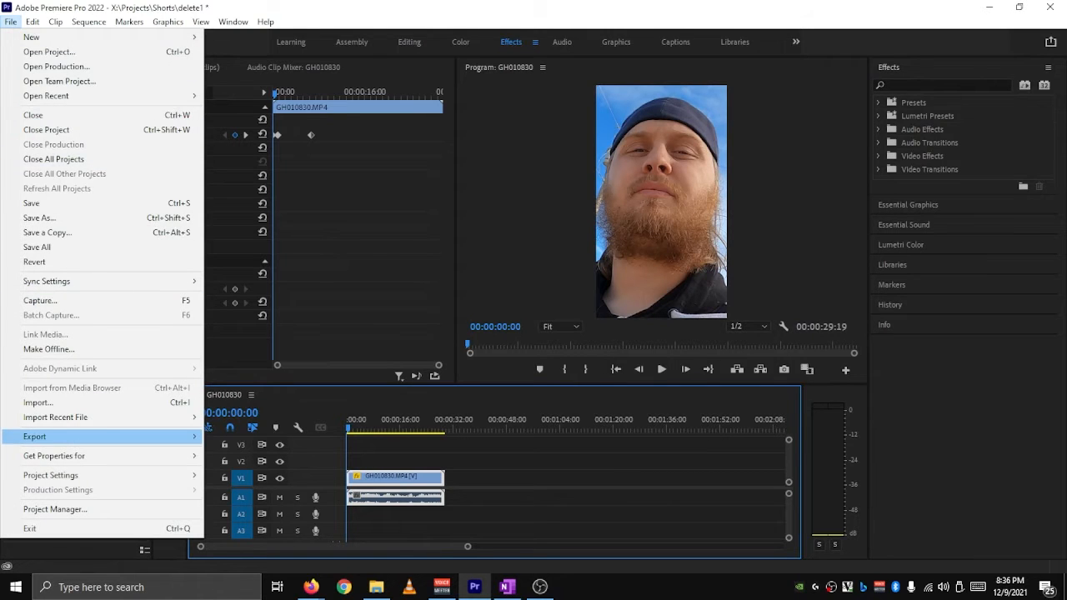
pyautogui.moveTo(50, 436)
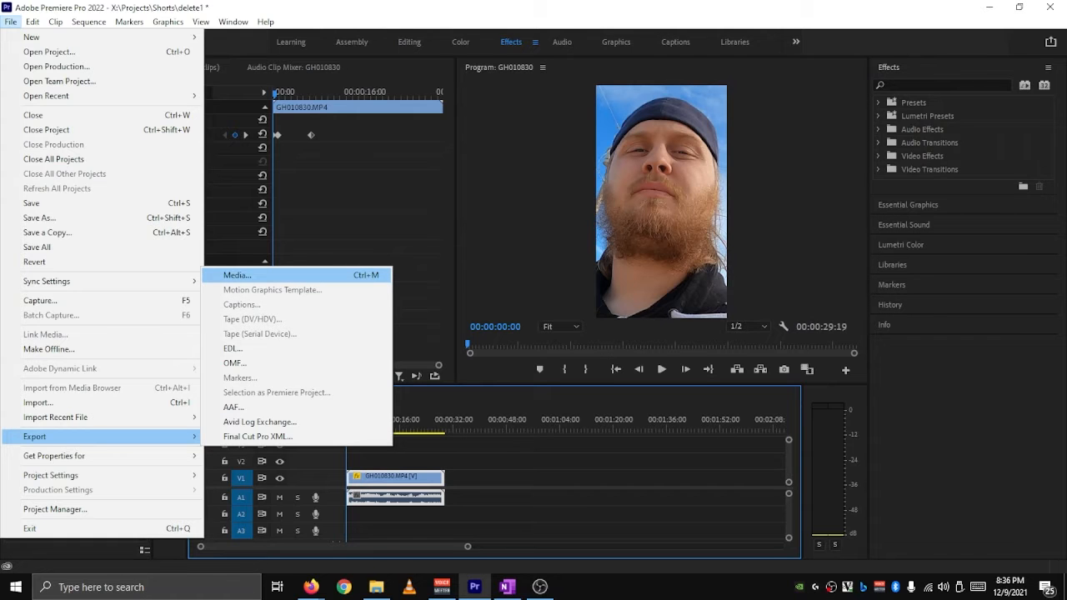
pyautogui.click(238, 275)
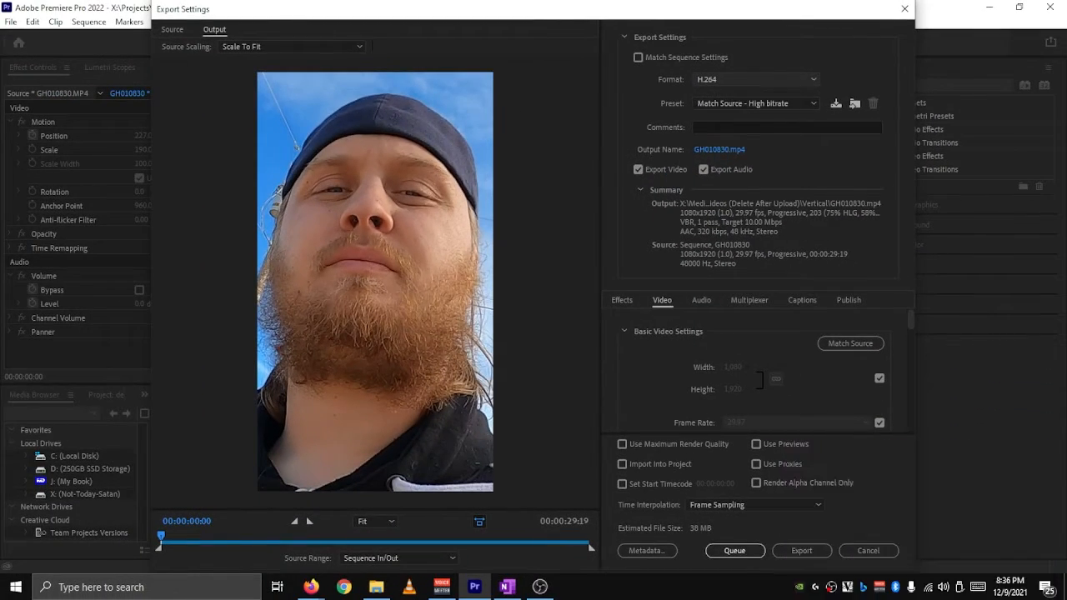
pyautogui.click(755, 80)
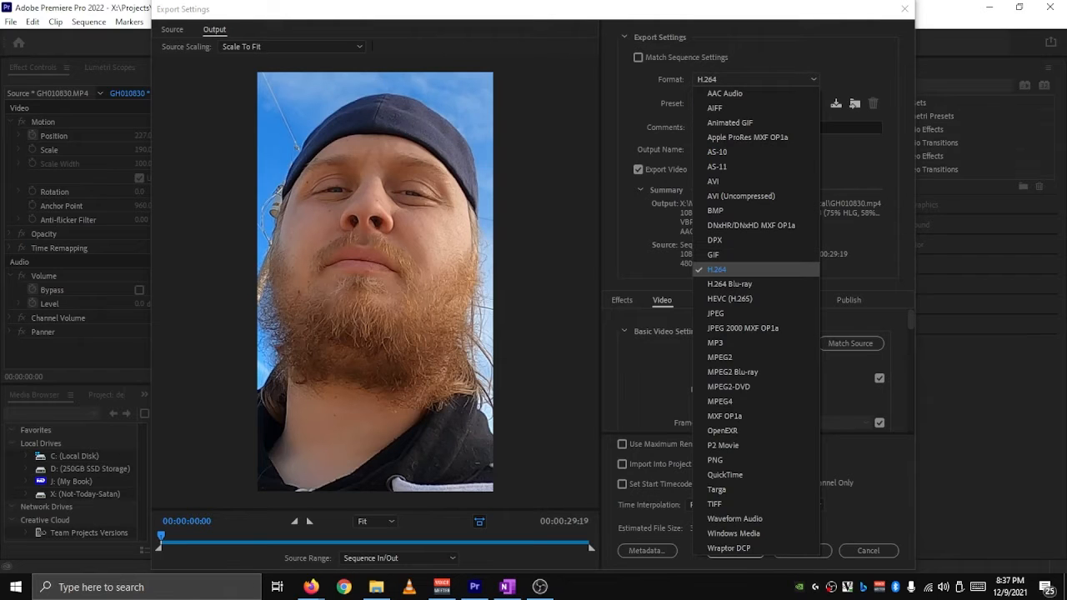
pyautogui.click(755, 103)
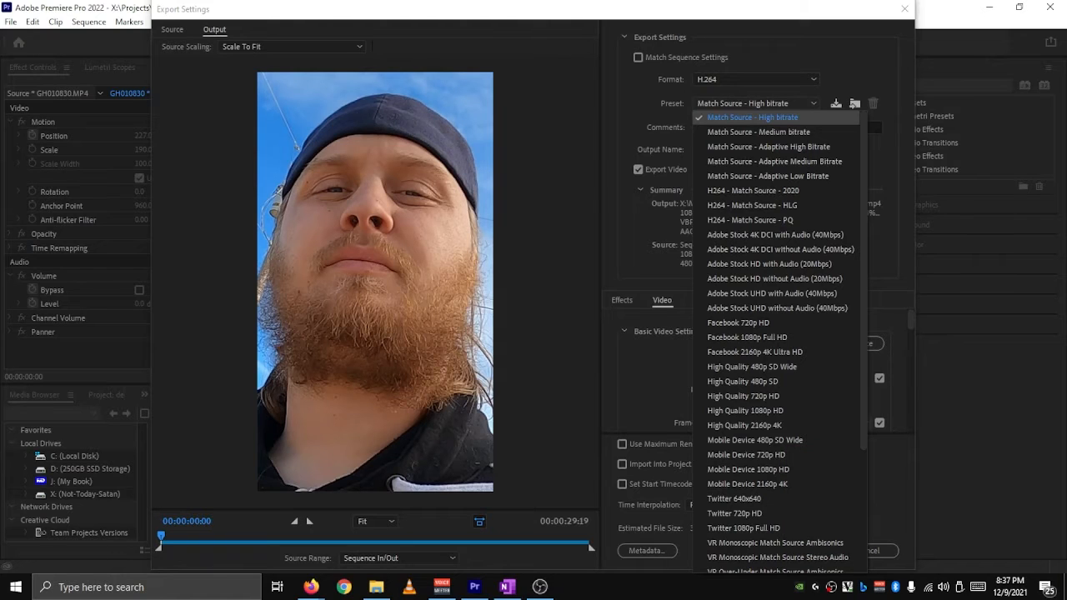
pyautogui.scroll(-4, 778, 342)
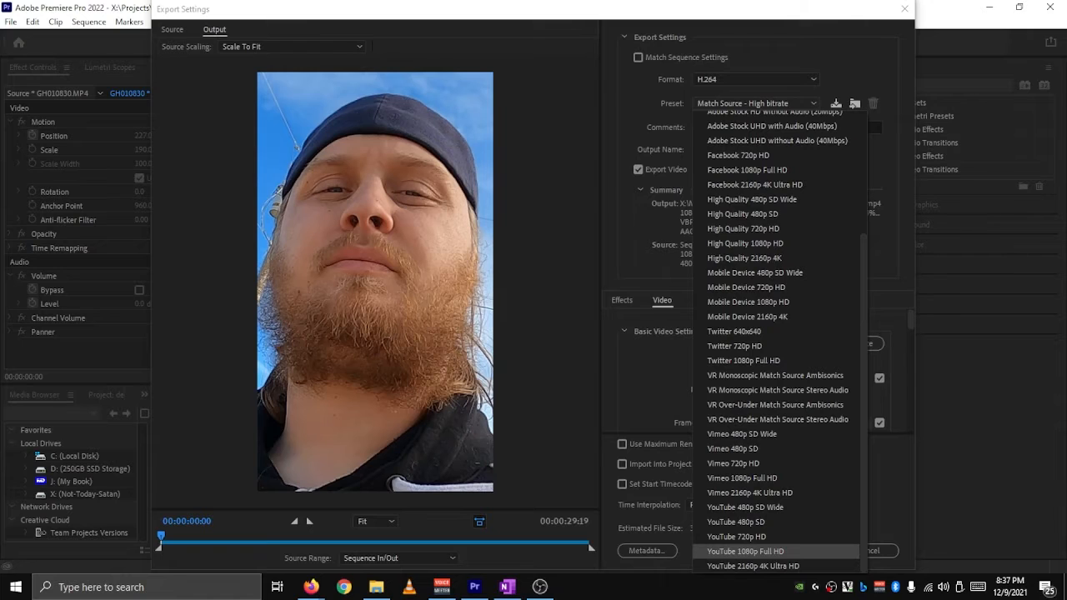
pyautogui.scroll(4, 778, 342)
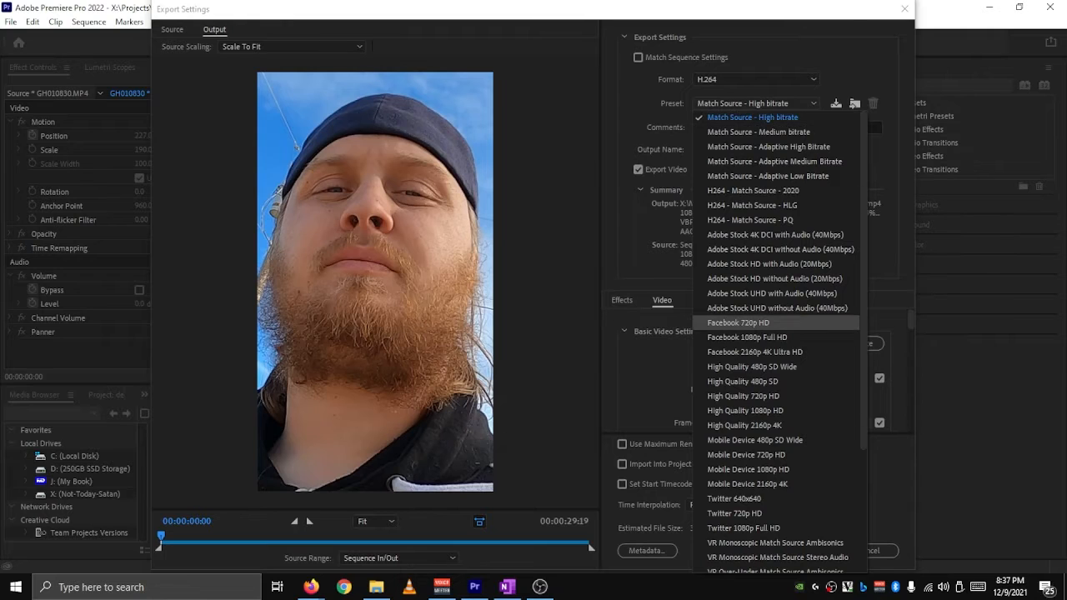
pyautogui.scroll(-4, 776, 323)
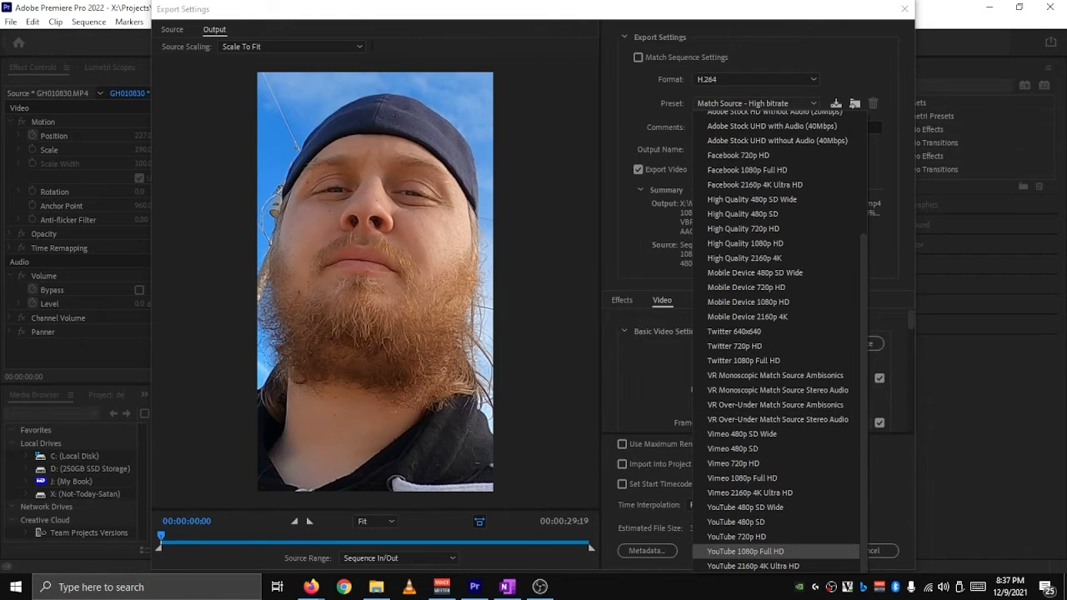
pyautogui.click(746, 551)
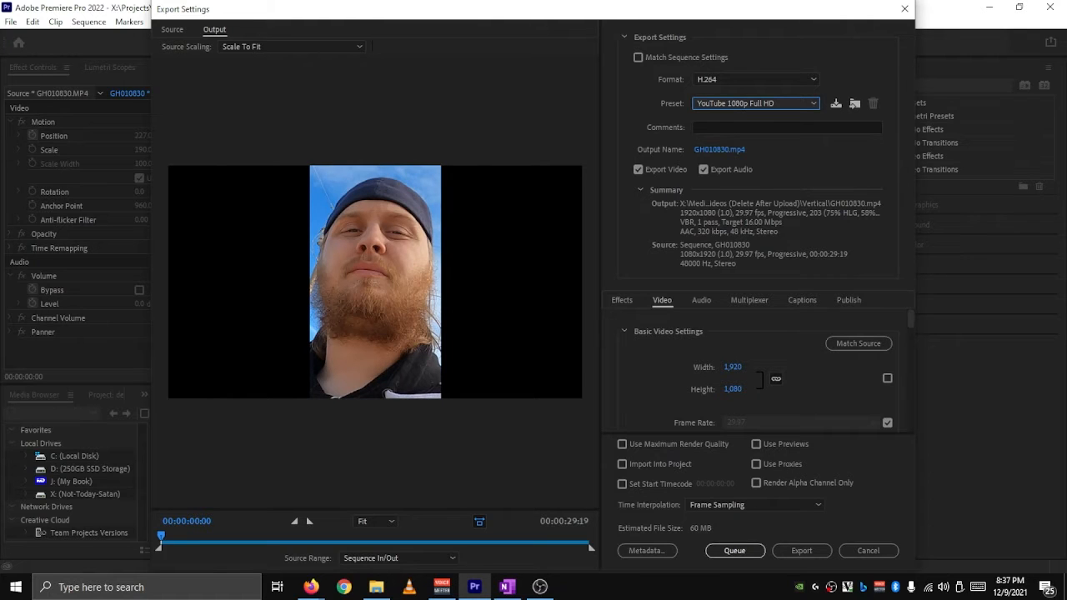
# Step: Enter an output file name in the Vertical folder, save it and queue the export
pyautogui.click(719, 149)
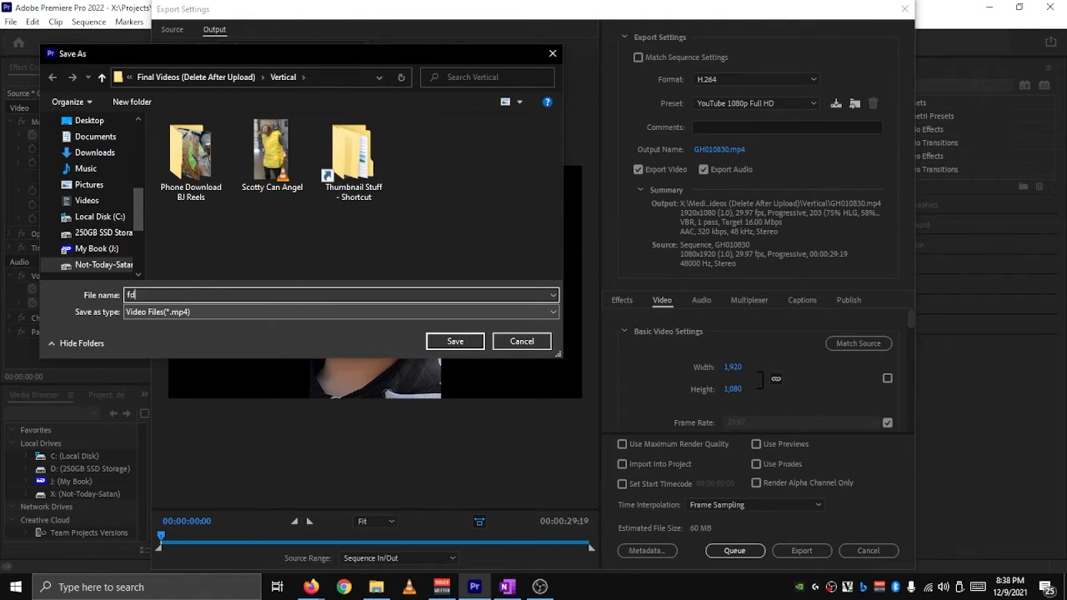
pyautogui.press('Return')
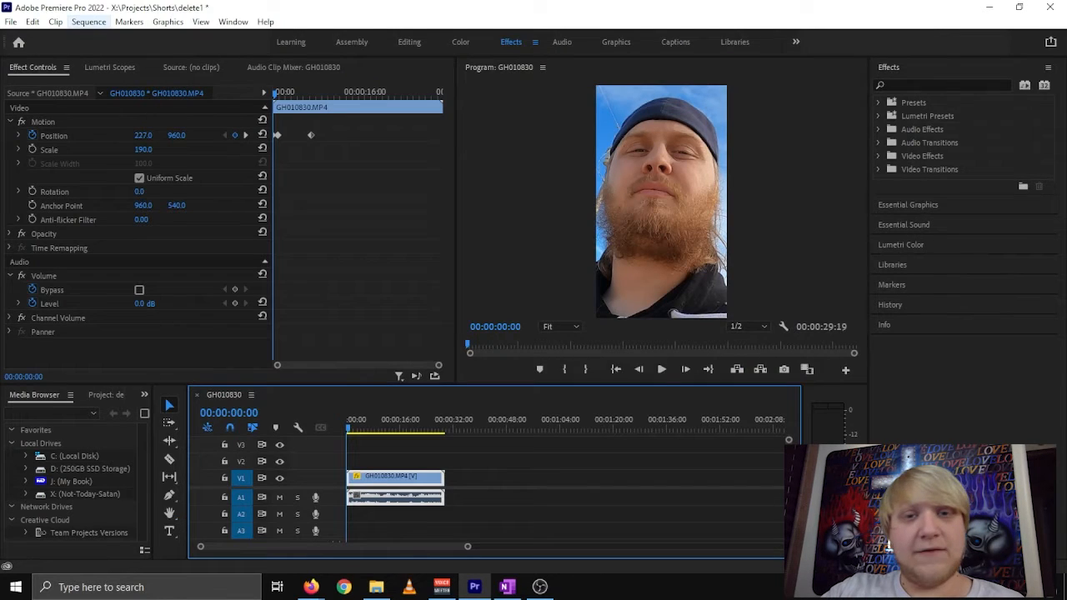
pyautogui.click(735, 551)
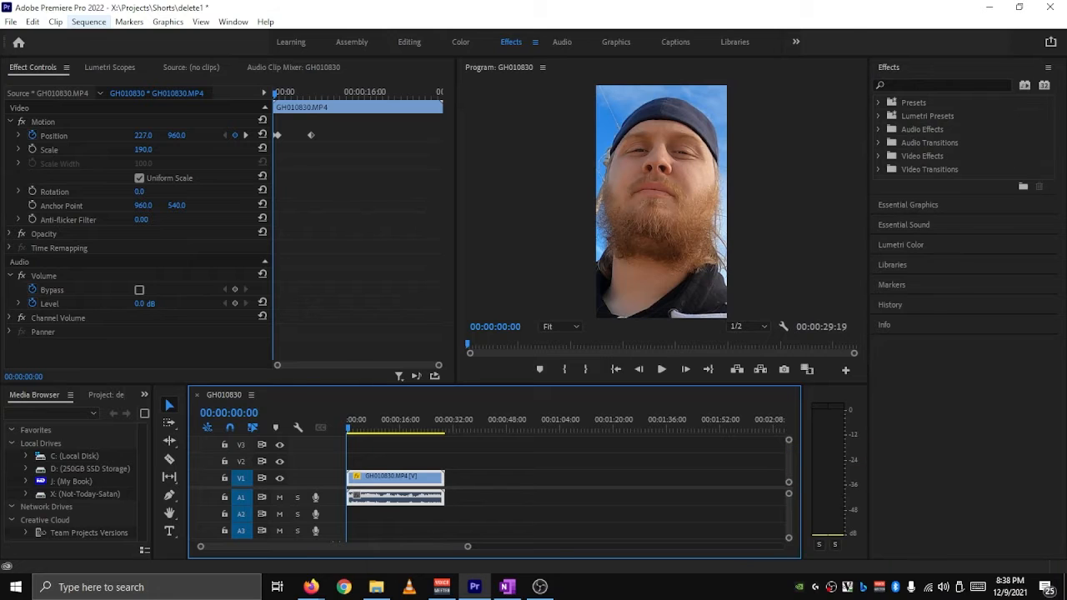
# Step: Open the sequence settings and review the timebase options and the frame size
pyautogui.click(88, 22)
pyautogui.click(121, 36)
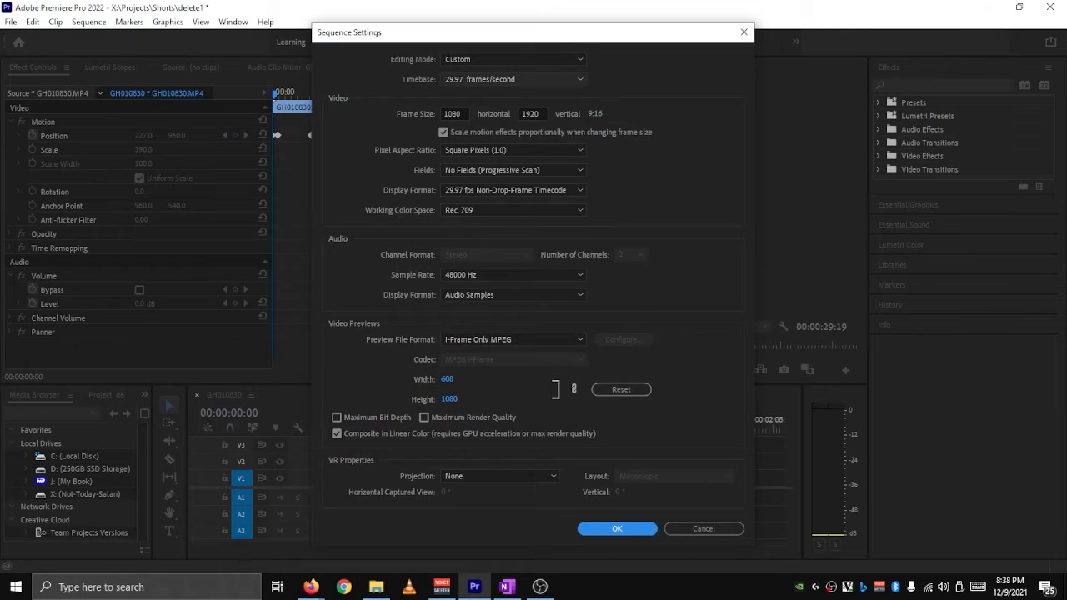
pyautogui.click(513, 79)
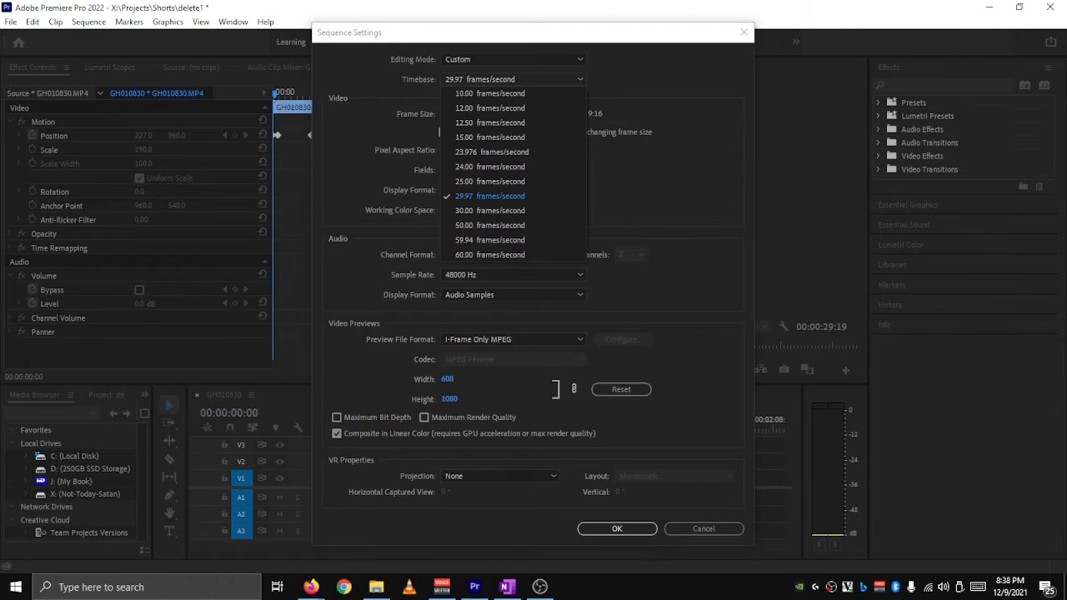
pyautogui.press('Escape')
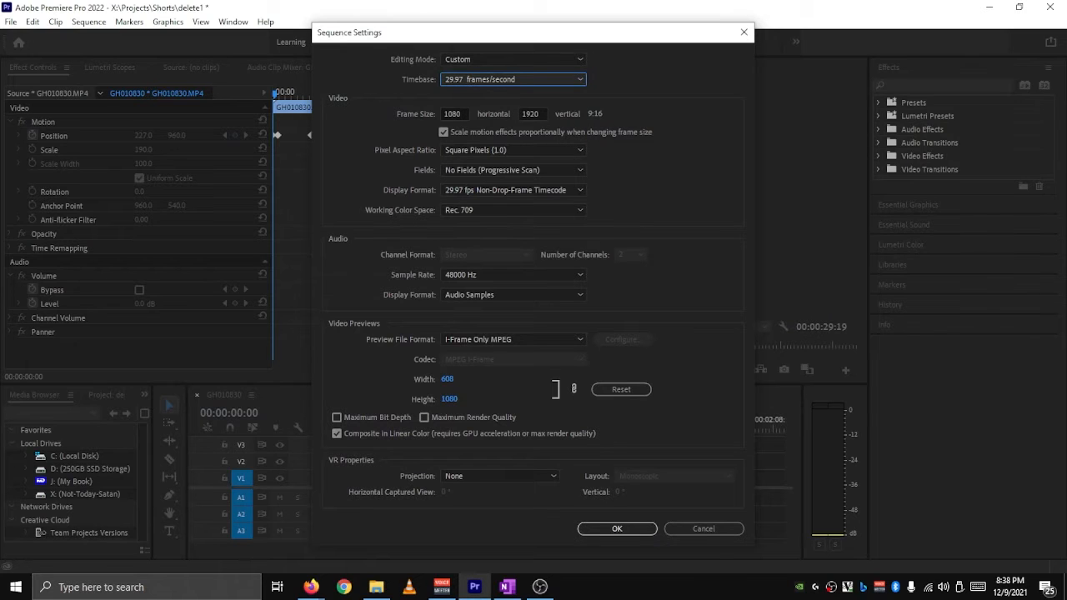
pyautogui.press('Tab')
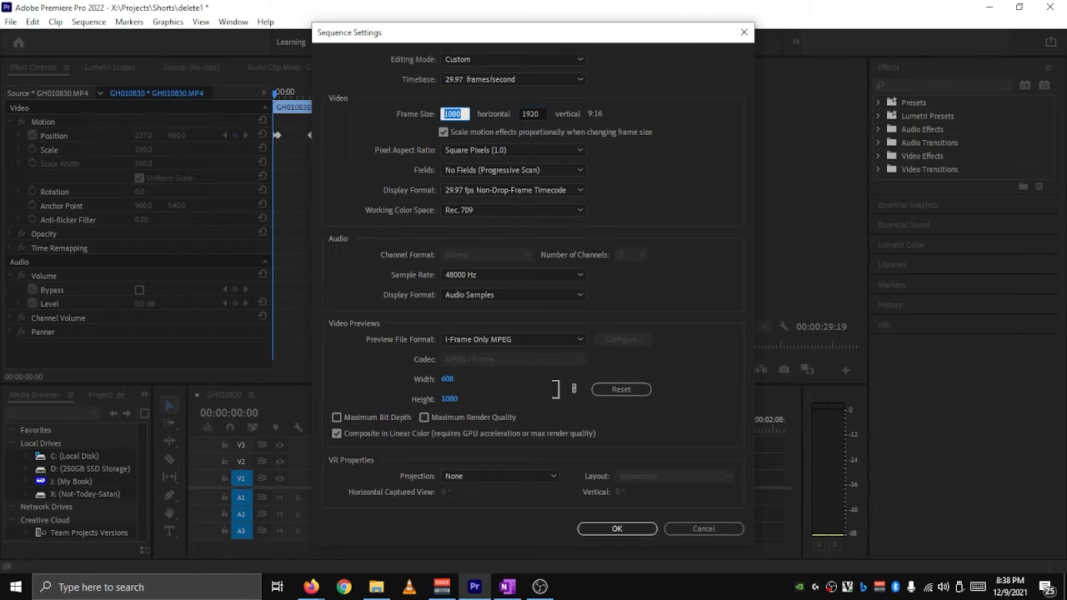
pyautogui.press('Return')
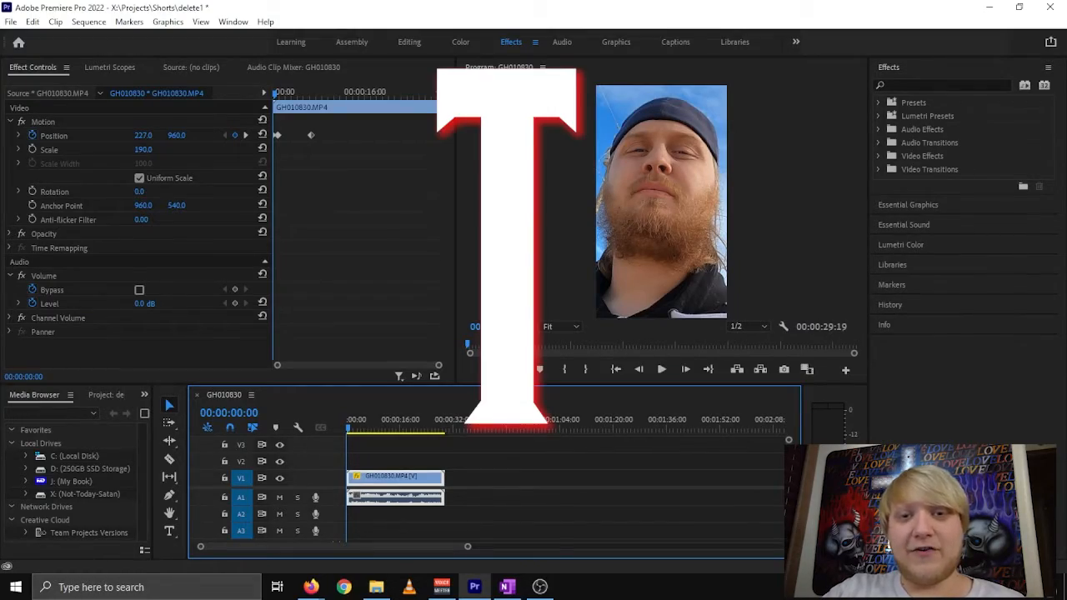
# Step: Add a text box reading "Whiskers Was Here" over the video, shorten it and place it across the man's cap
pyautogui.press('t')
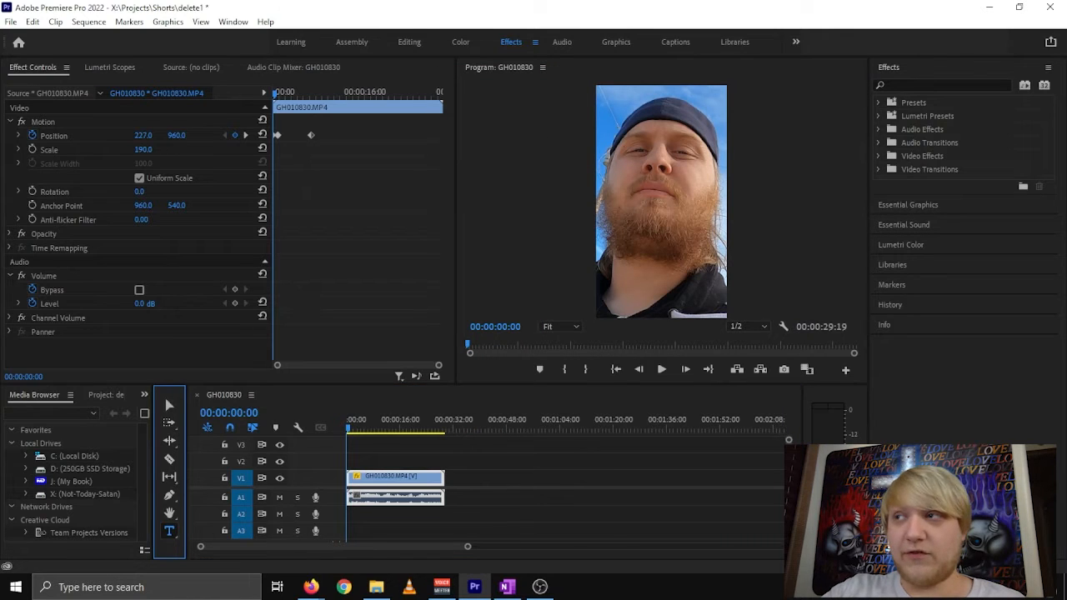
pyautogui.moveTo(602, 92); pyautogui.dragTo(717, 309)
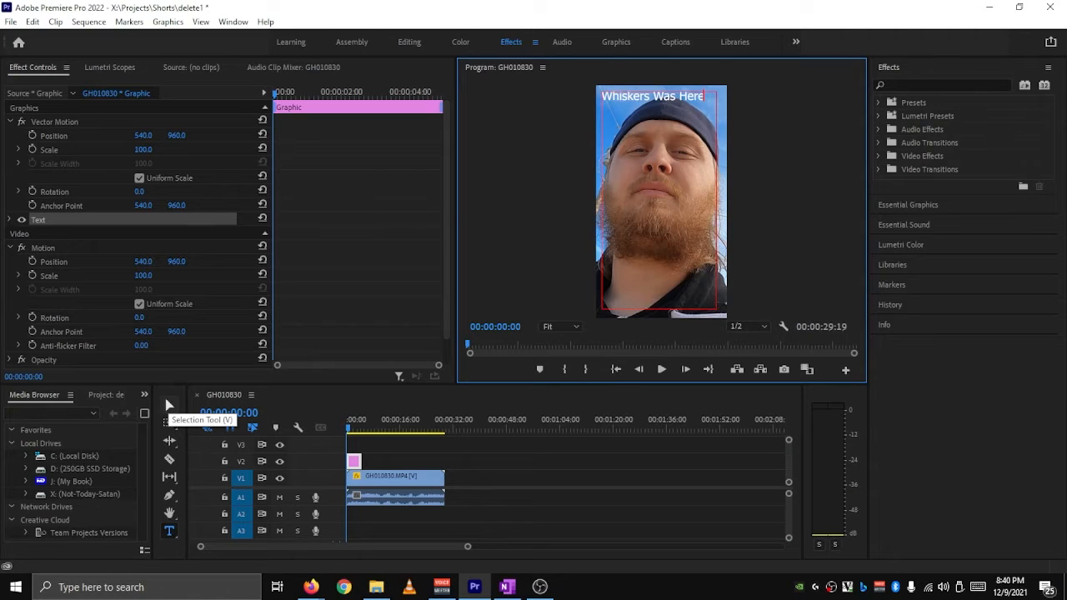
pyautogui.click(169, 406)
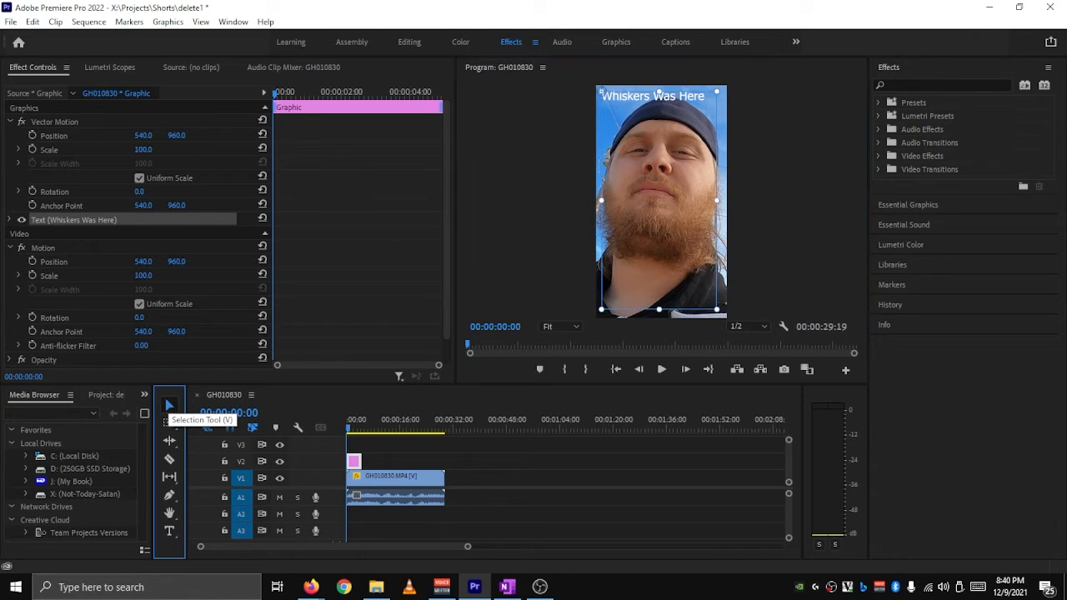
pyautogui.moveTo(659, 95); pyautogui.dragTo(659, 160)
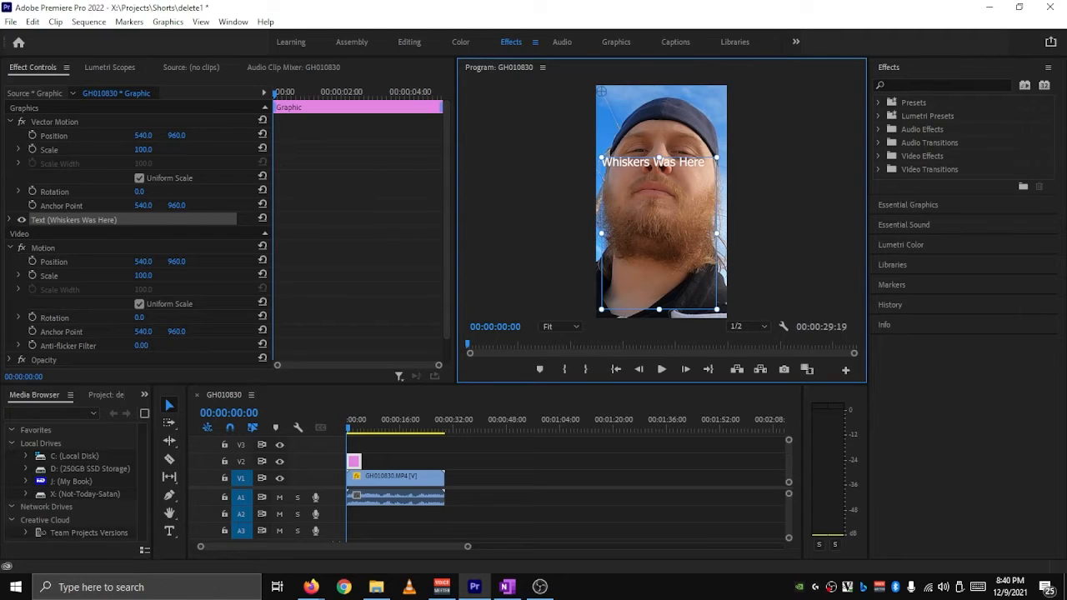
pyautogui.moveTo(659, 160); pyautogui.dragTo(666, 123)
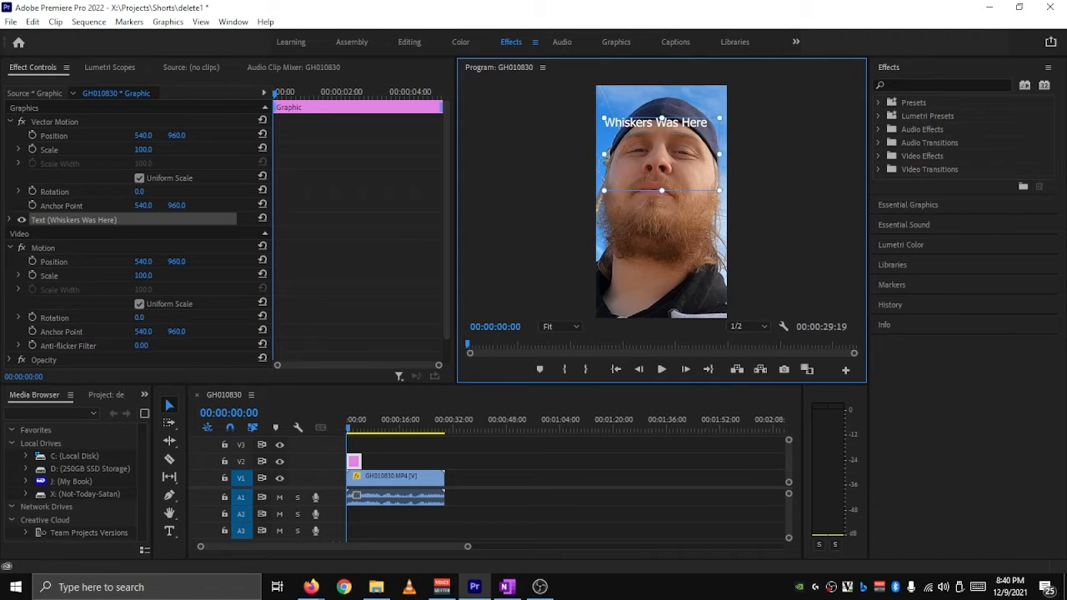
# Step: Format the "Whiskers Was Here" text with font size 171, center alignment and faux bold
pyautogui.click(908, 204)
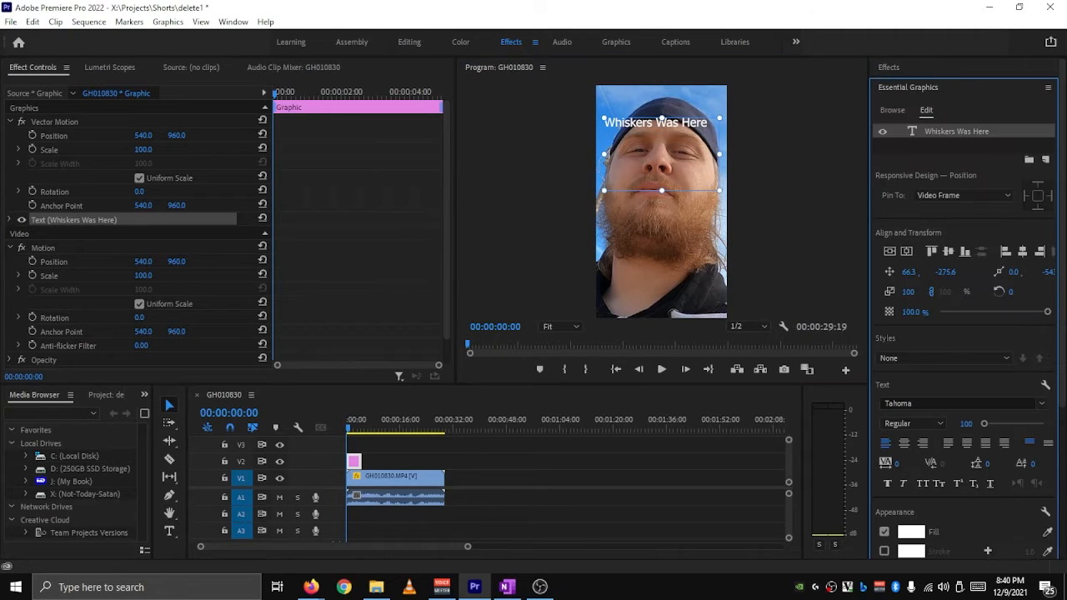
pyautogui.doubleClick(655, 123)
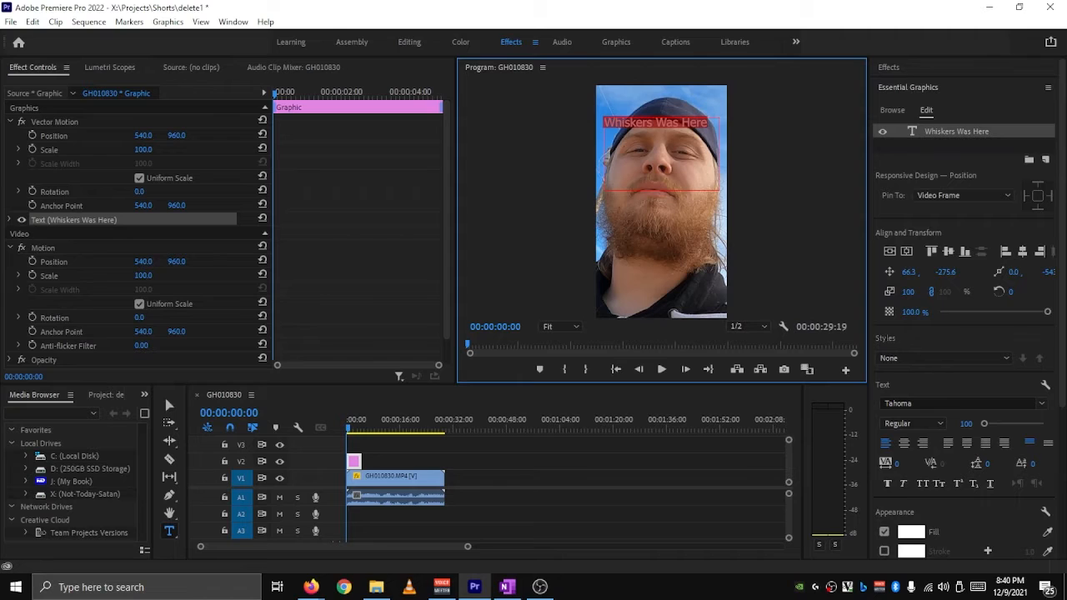
pyautogui.moveTo(966, 424); pyautogui.dragTo(1012, 424)
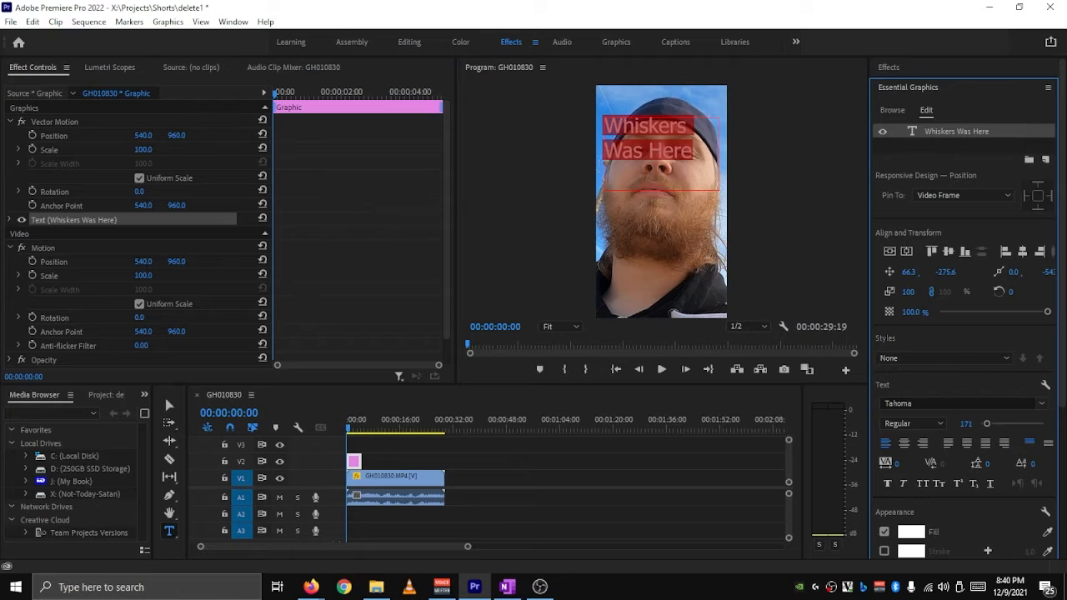
pyautogui.click(1041, 404)
pyautogui.click(1042, 403)
pyautogui.click(904, 443)
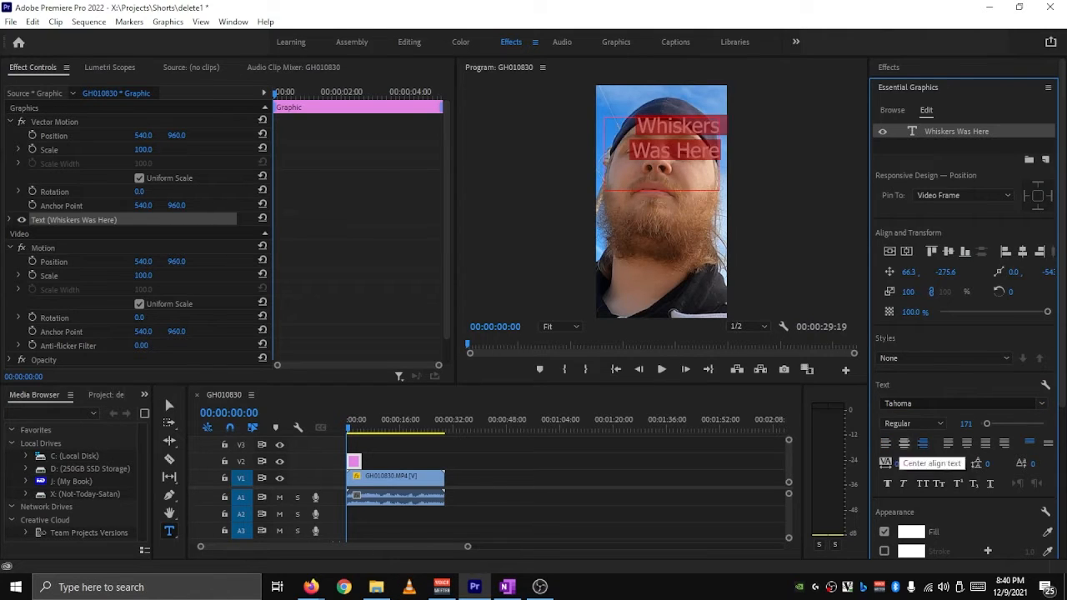
pyautogui.click(887, 484)
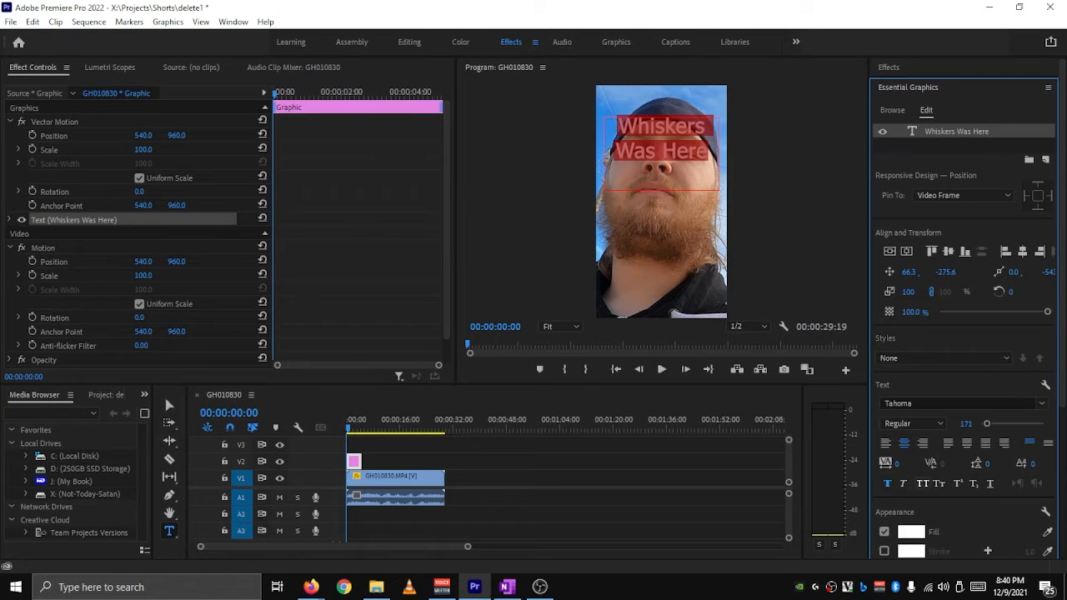
# Step: Give the text a black shadow with 100% opacity and size 38.9, and move the text up to 98.3, -451.1
pyautogui.scroll(-3, 963, 375)
pyautogui.click(884, 490)
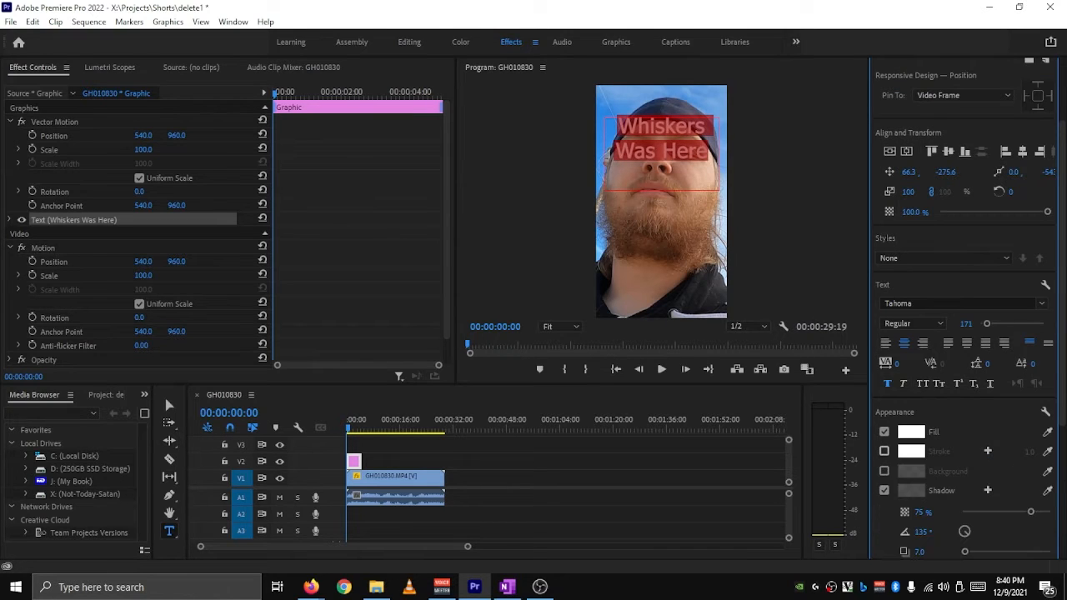
pyautogui.scroll(-2, 963, 375)
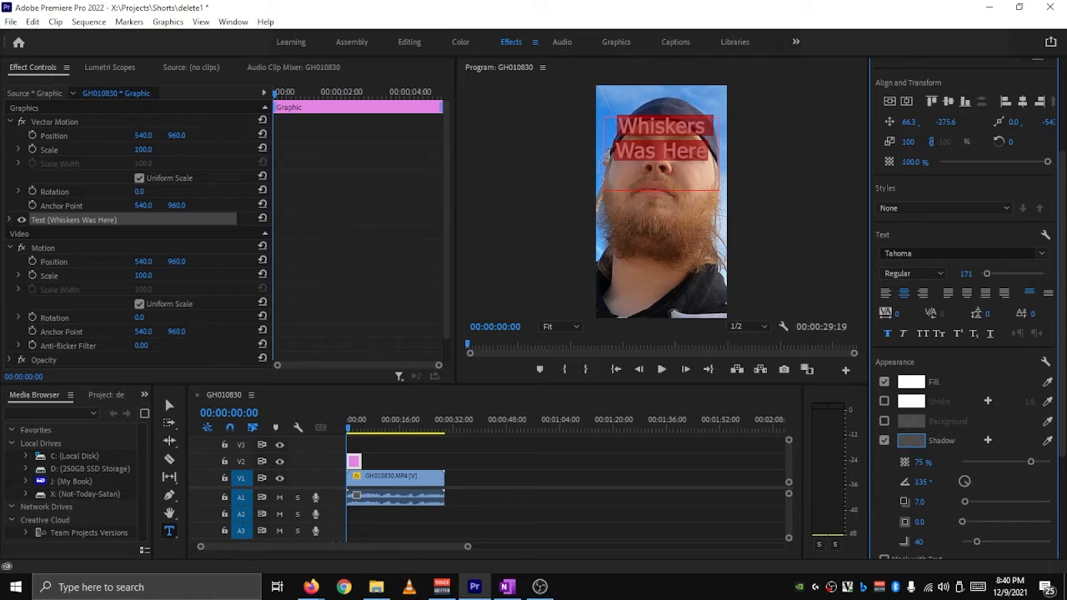
pyautogui.click(557, 267)
pyautogui.click(854, 258)
pyautogui.moveTo(962, 522); pyautogui.dragTo(988, 522)
pyautogui.click(922, 522)
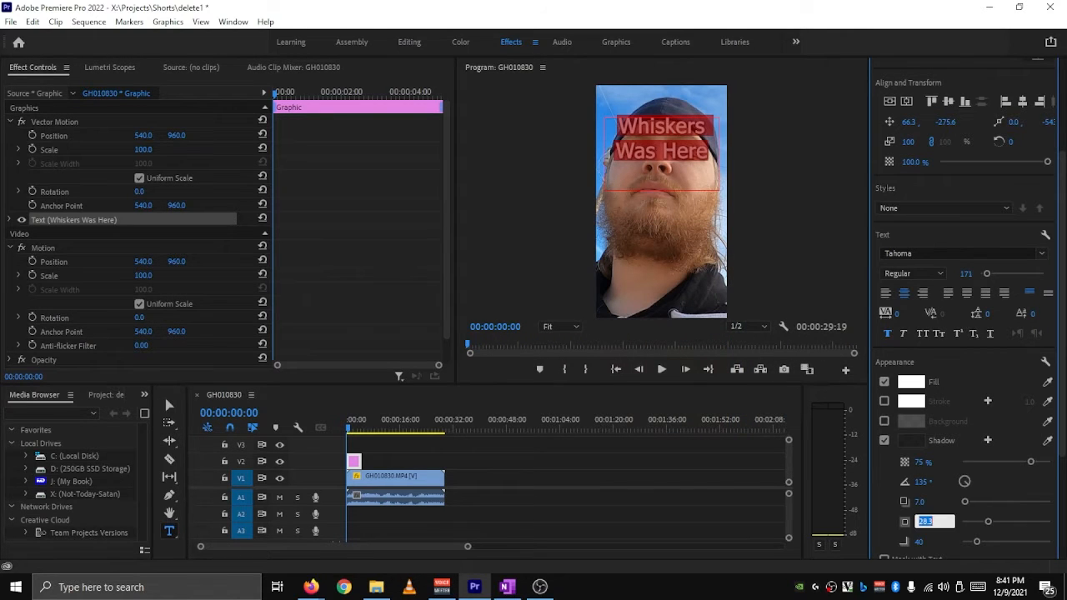
pyautogui.moveTo(1031, 462)
pyautogui.mouseDown()
pyautogui.moveTo(964, 462)
pyautogui.moveTo(1051, 462)
pyautogui.mouseUp()
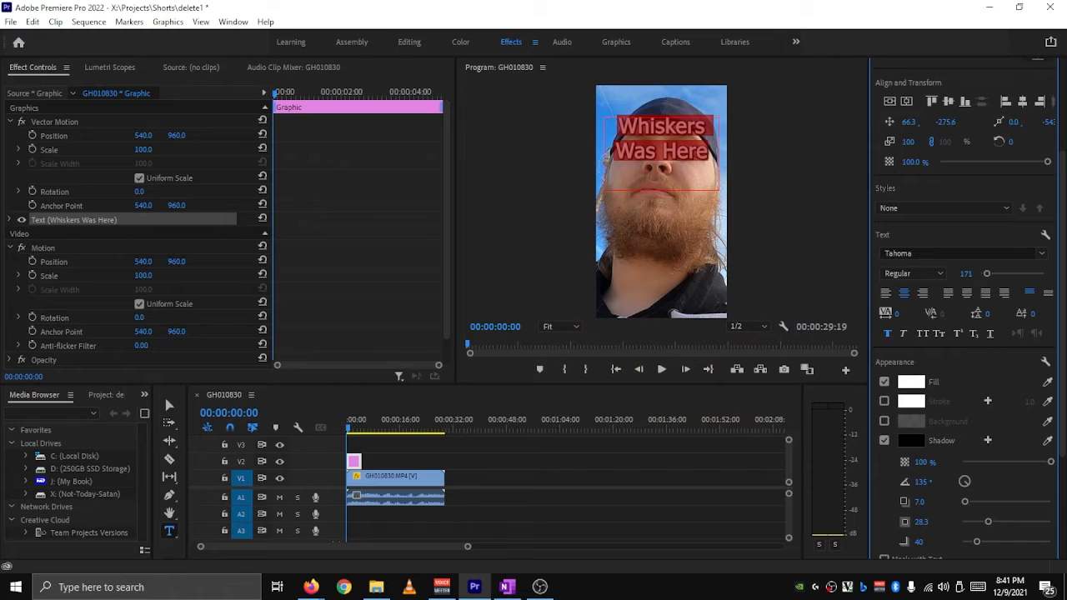
pyautogui.moveTo(988, 522); pyautogui.dragTo(998, 522)
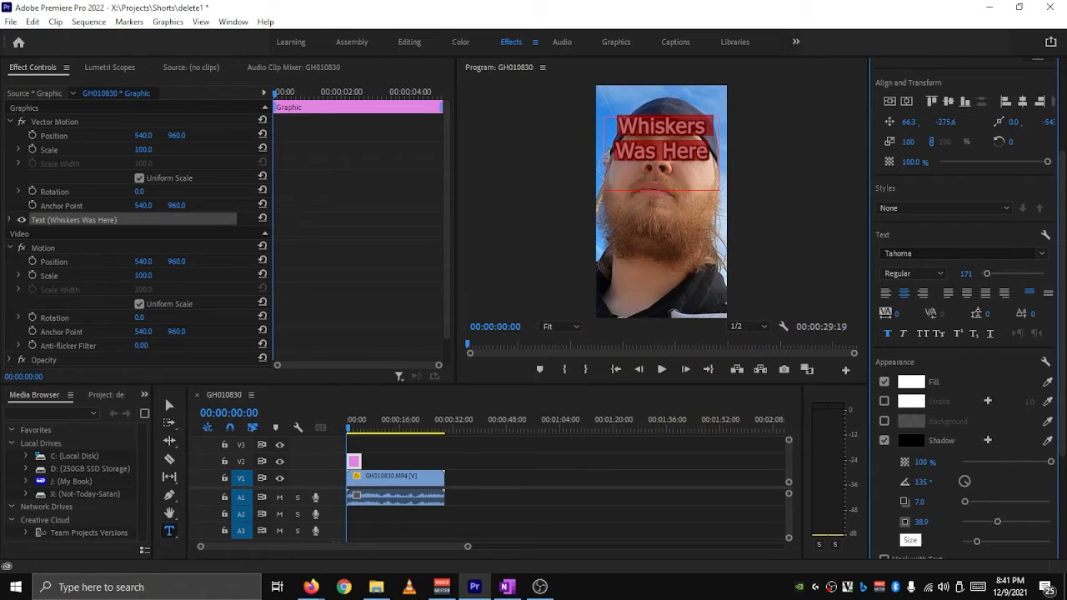
pyautogui.click(922, 522)
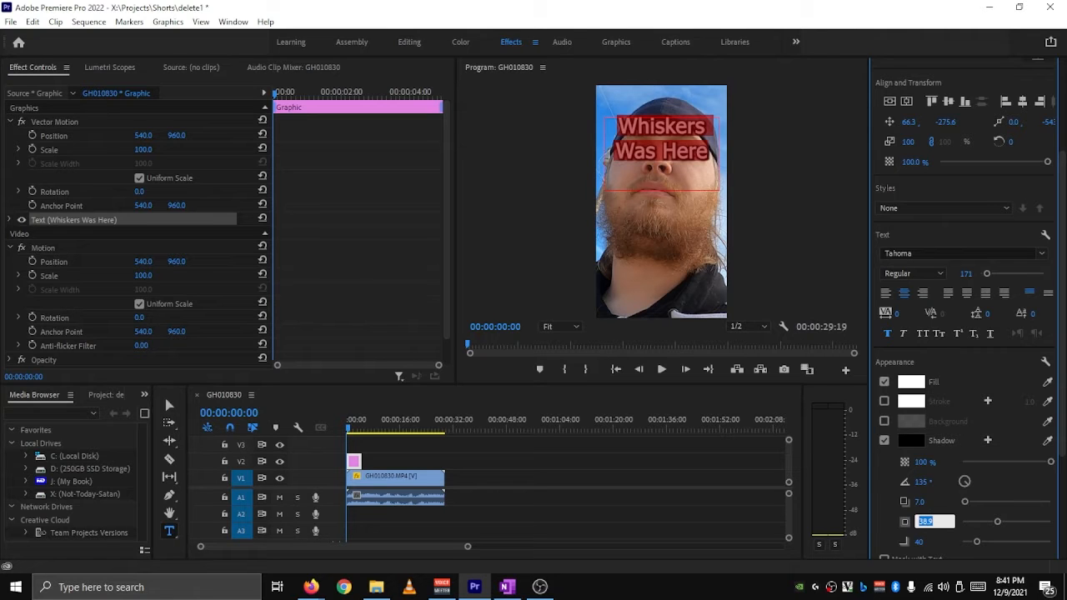
pyautogui.moveTo(660, 140); pyautogui.dragTo(662, 146)
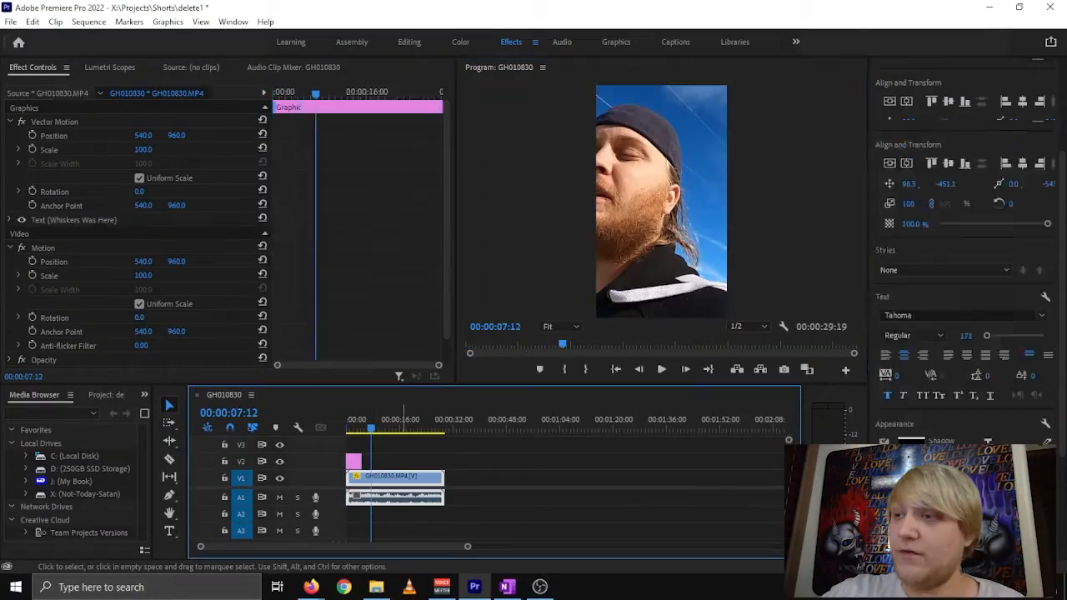
# Step: Set the GH010830.MP4 clip's speed to 2402.7% with a duration of 00:00:01:07 and play it back
pyautogui.click(398, 477)
pyautogui.rightClick(402, 478)
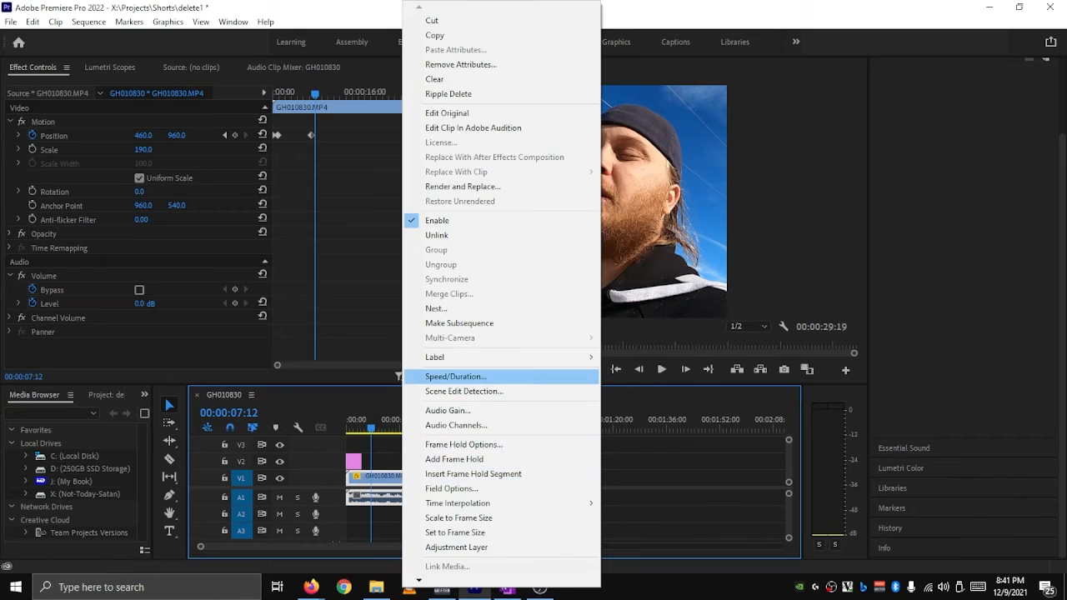
pyautogui.click(455, 376)
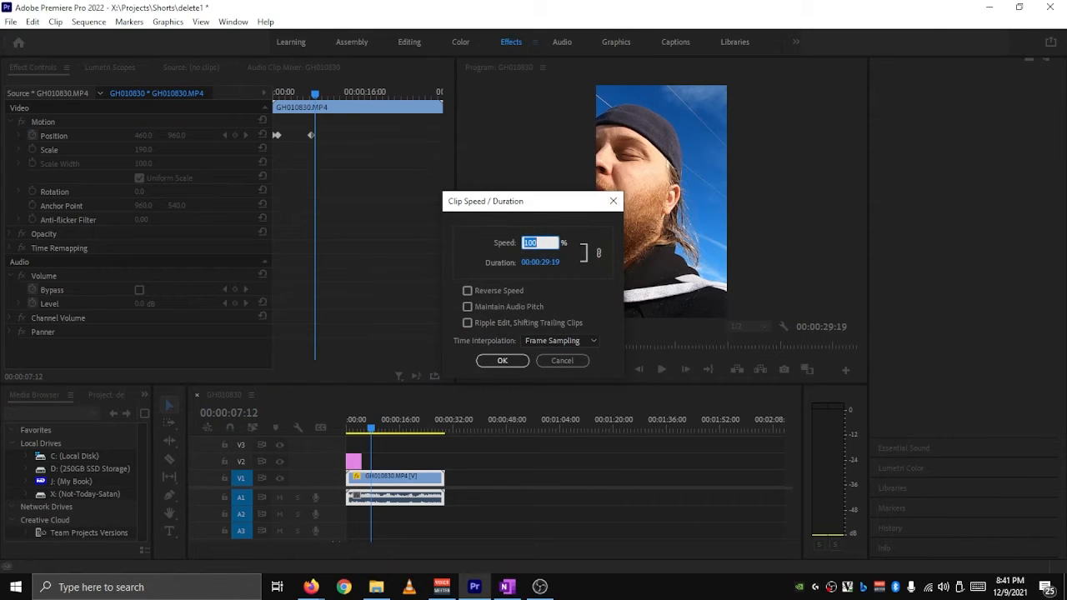
pyautogui.write('97.91')
pyautogui.press('Tab')
pyautogui.moveTo(541, 262); pyautogui.dragTo(367, 262)
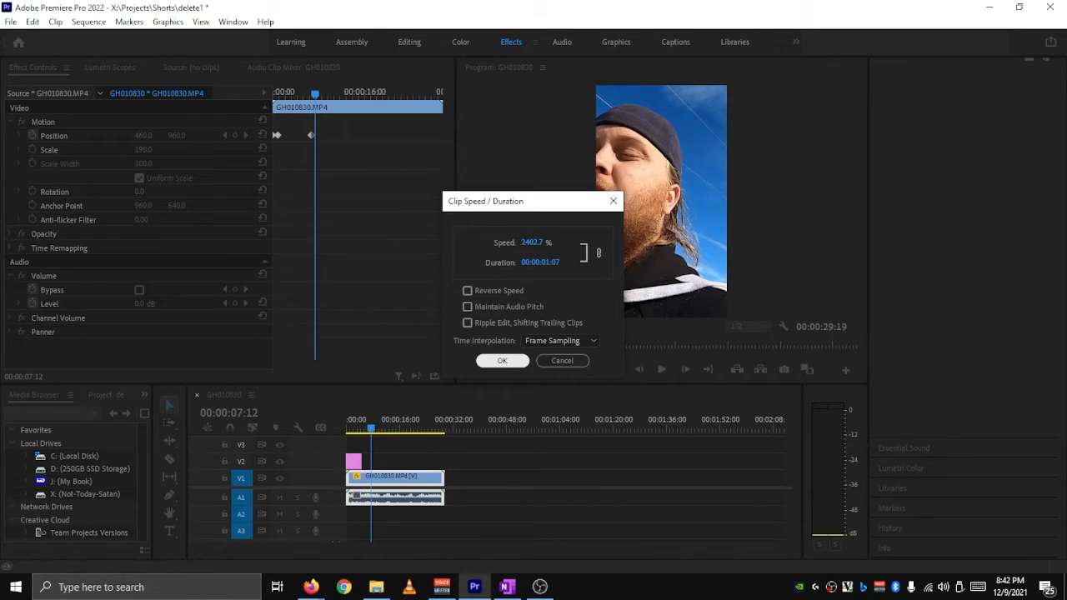
pyautogui.press('Return')
pyautogui.press('space')
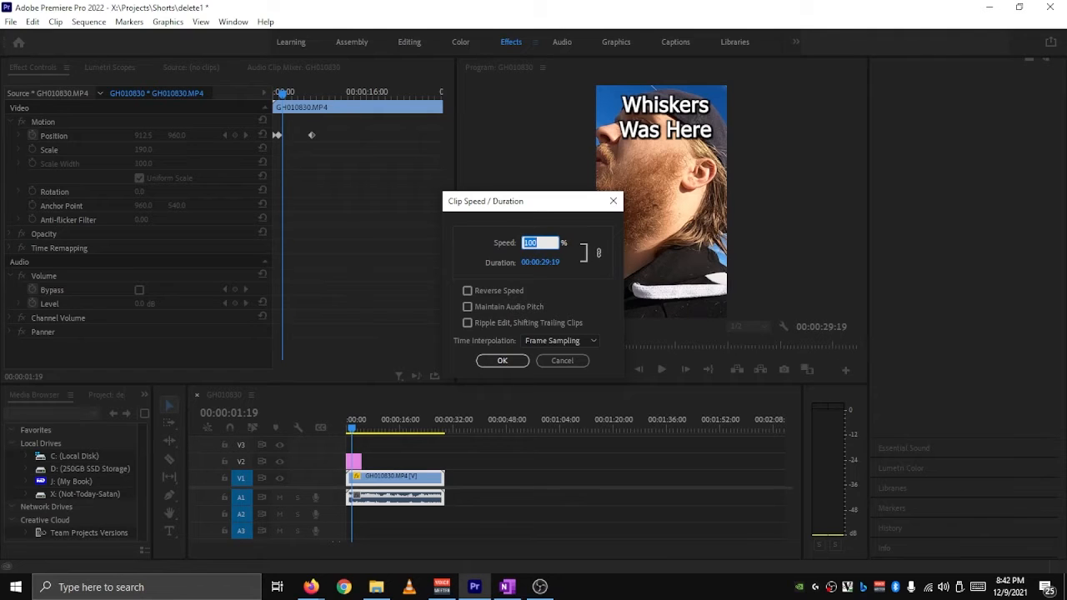
# Step: Reverse the GH010830.MP4 clip's speed and play it back
pyautogui.click(467, 291)
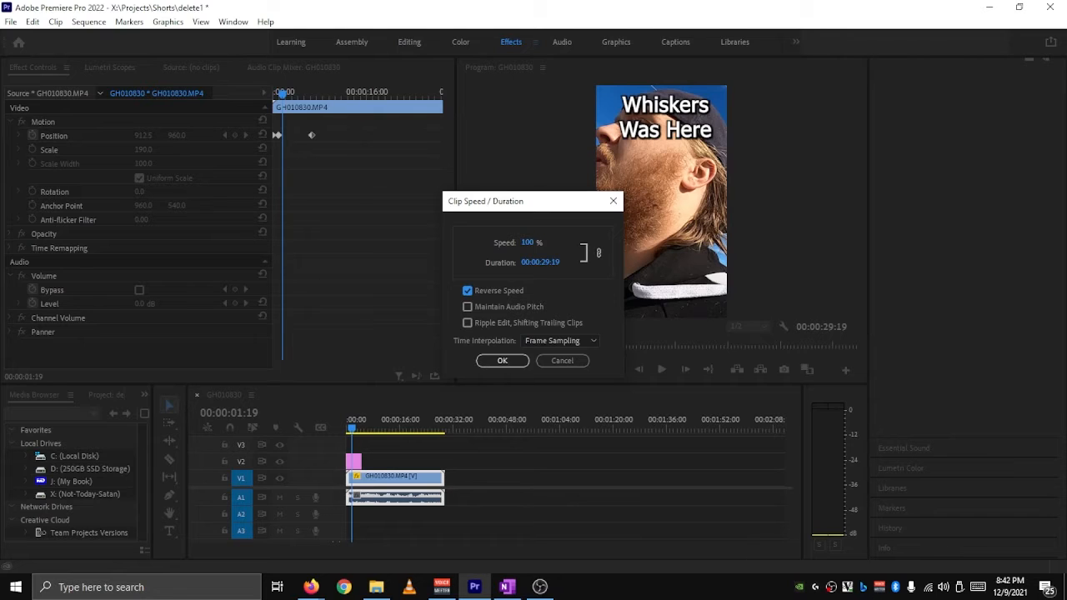
pyautogui.click(502, 360)
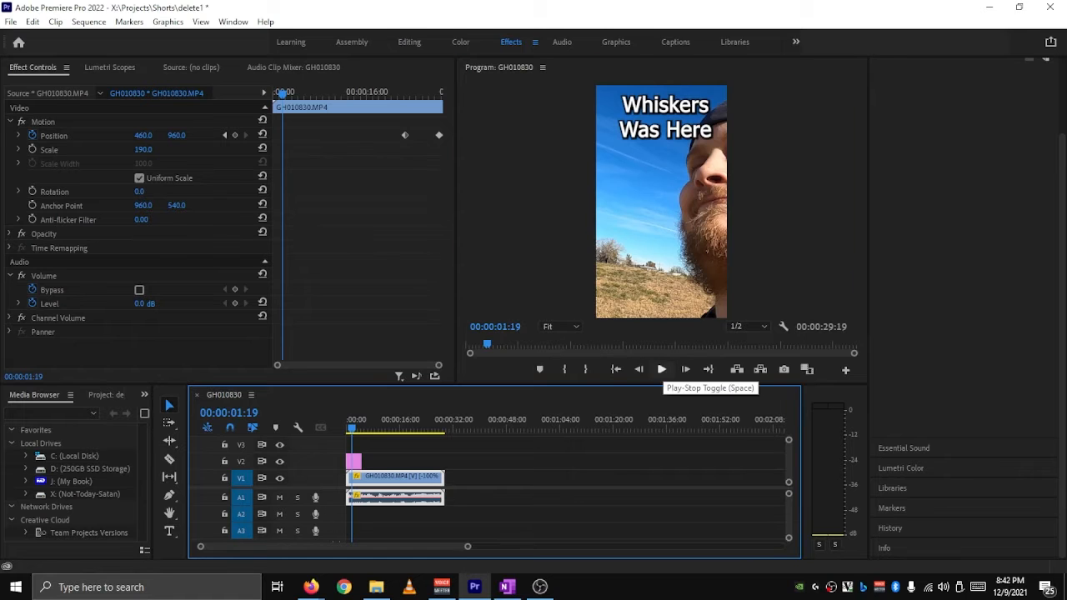
pyautogui.click(661, 369)
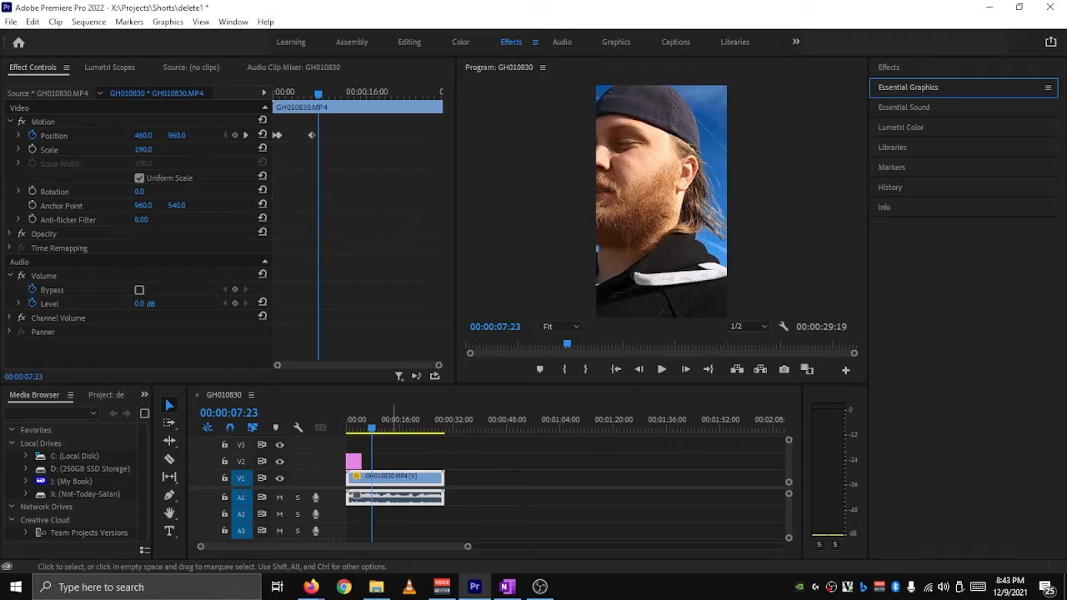
# Step: Try to split the GH010830.MP4 clip at 00:00:09:18
pyautogui.click(379, 417)
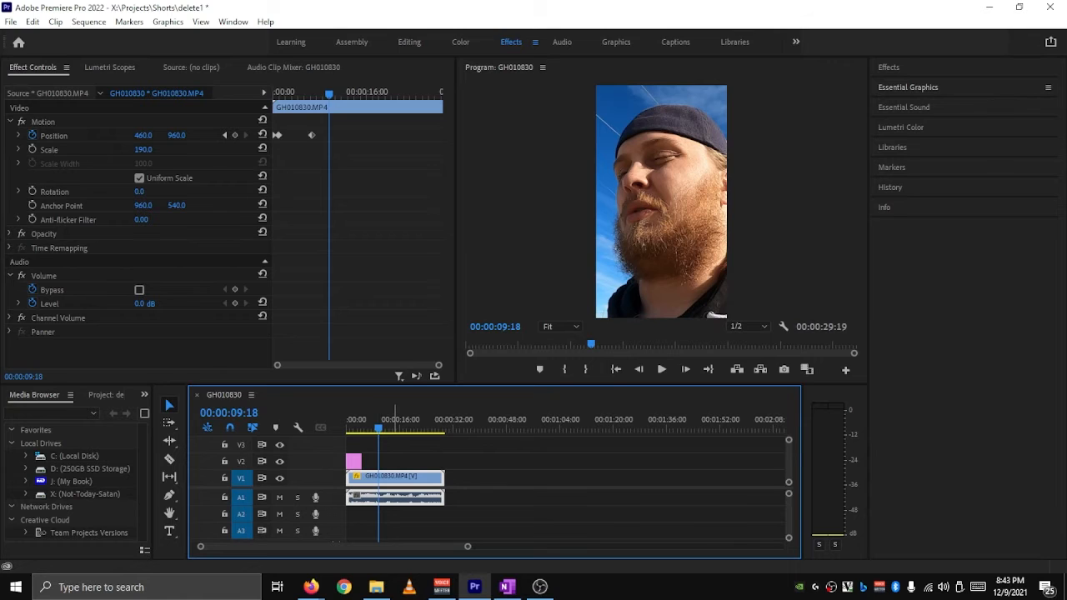
pyautogui.hotkey('ctrl', 'k')
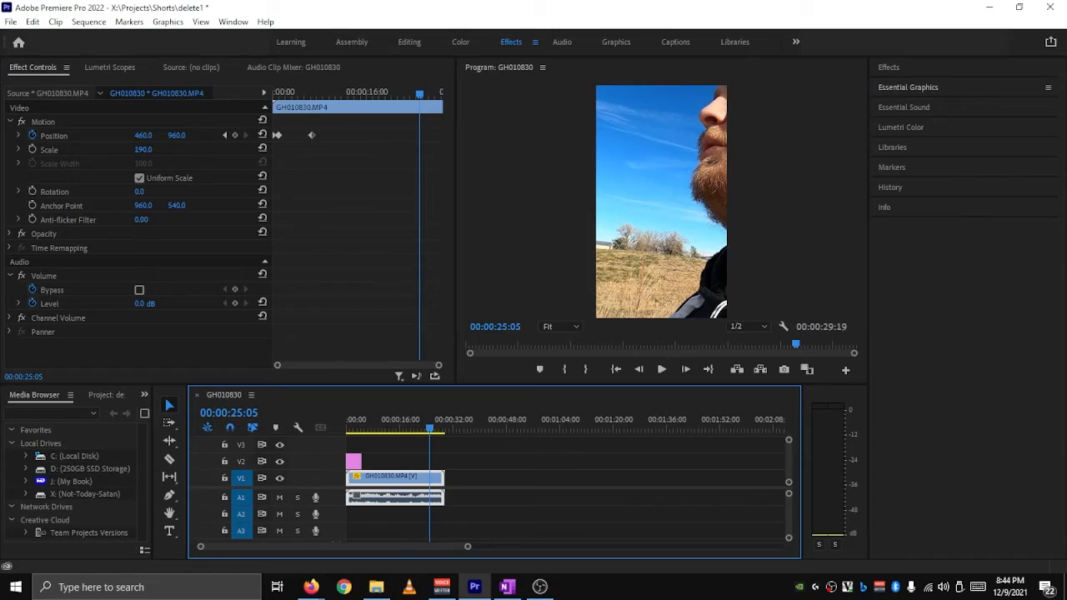
# Step: Apply the Exponential Fade audio transition to the end of the audio clip and play from 00:00:28:11
pyautogui.hotkey('shift', '7')
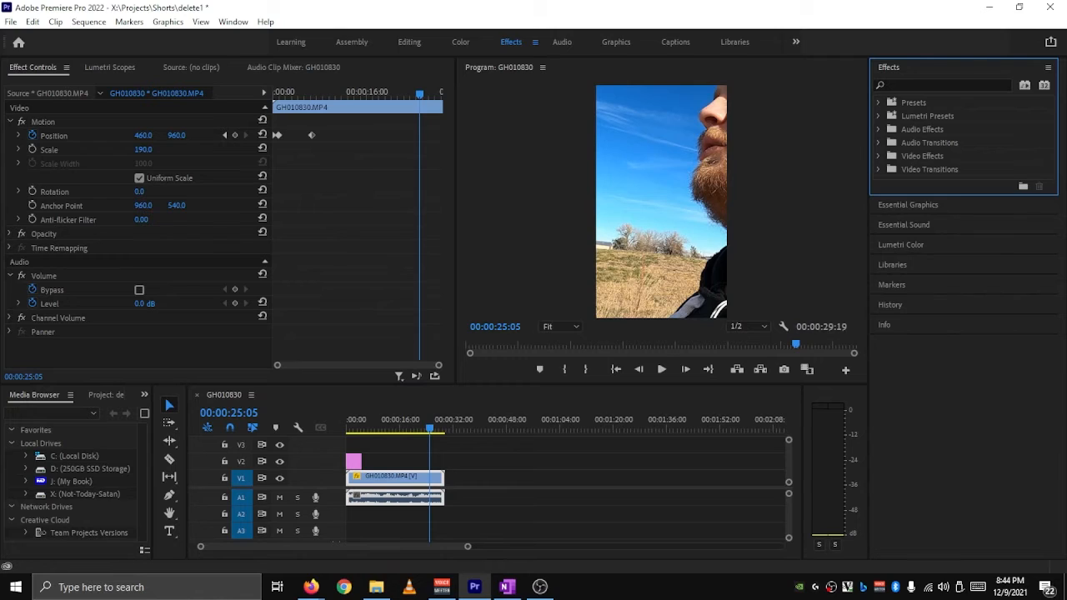
pyautogui.click(879, 142)
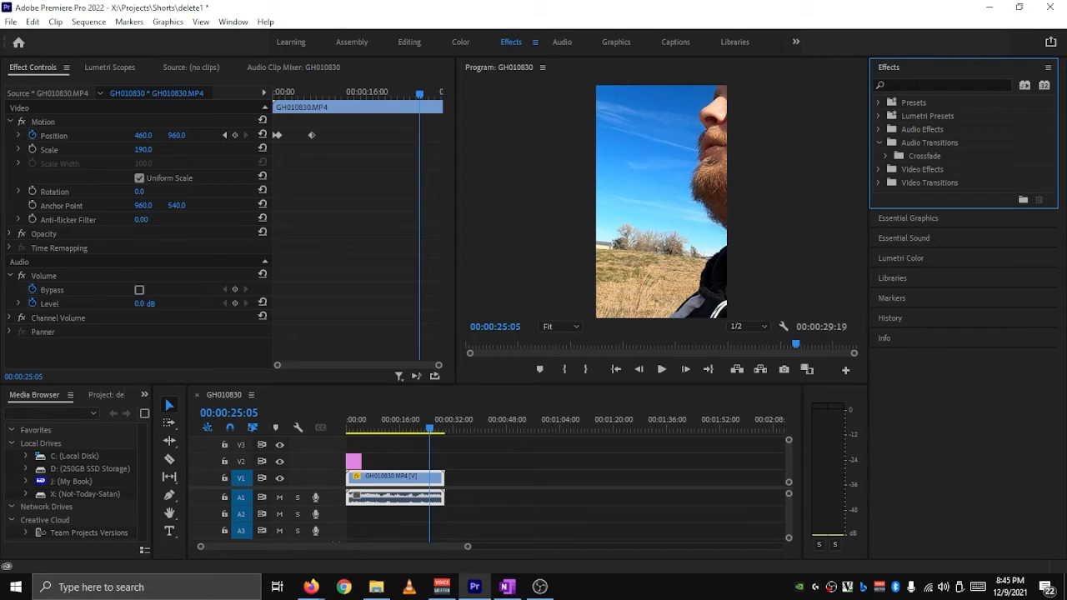
pyautogui.click(886, 156)
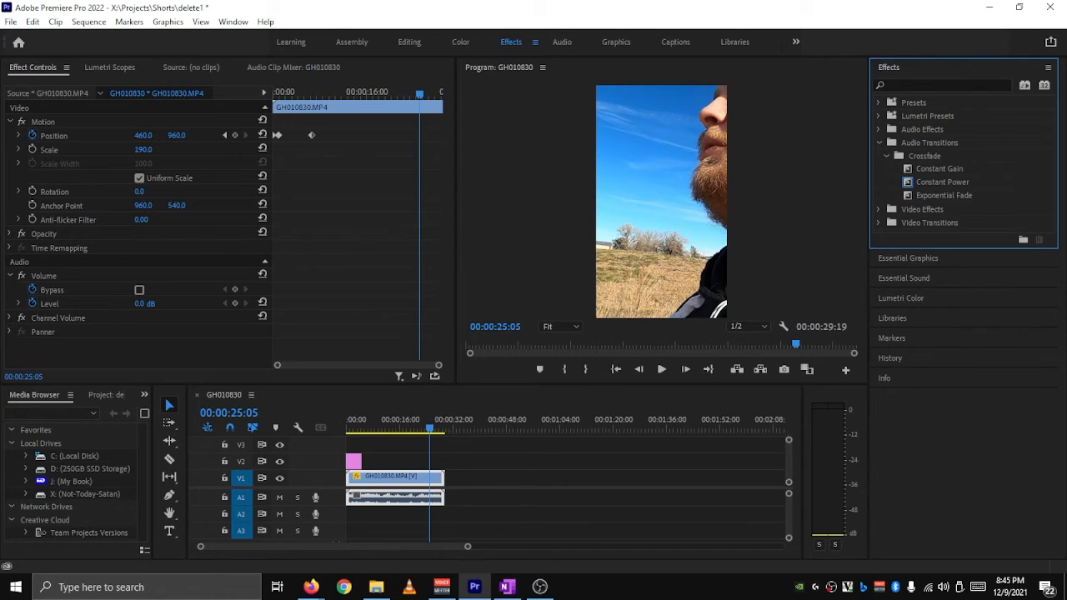
pyautogui.click(944, 195)
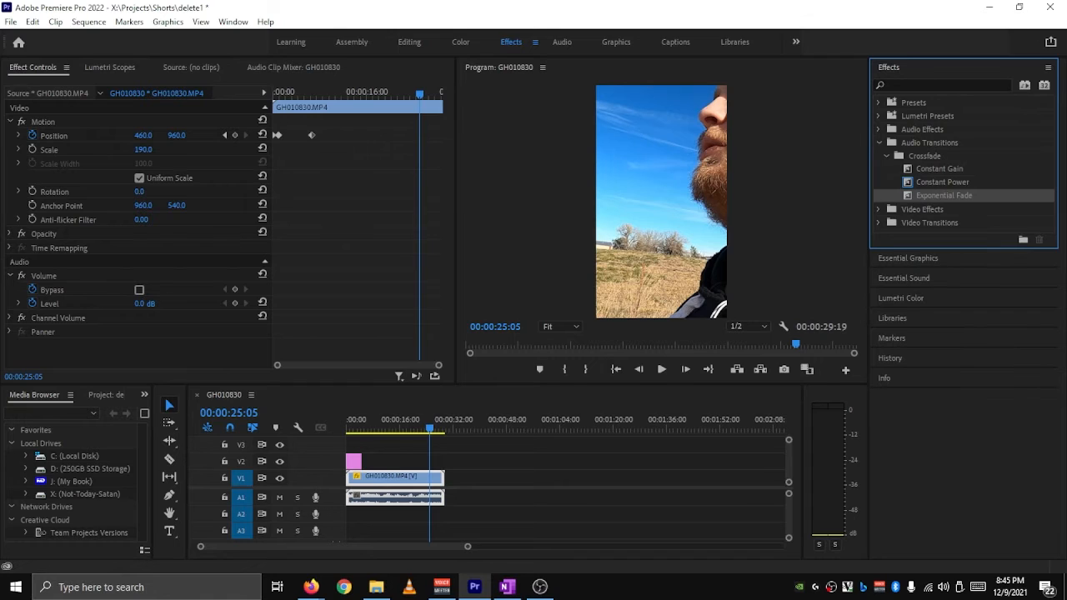
pyautogui.moveTo(944, 195); pyautogui.dragTo(383, 415)
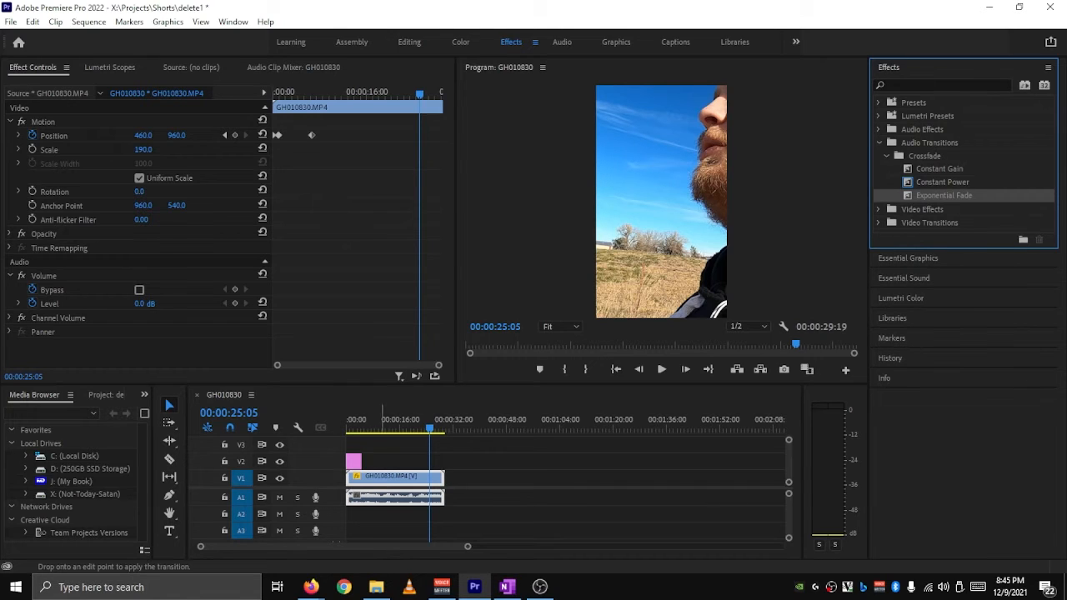
pyautogui.moveTo(423, 498); pyautogui.dragTo(442, 498)
pyautogui.moveTo(468, 546); pyautogui.dragTo(282, 546)
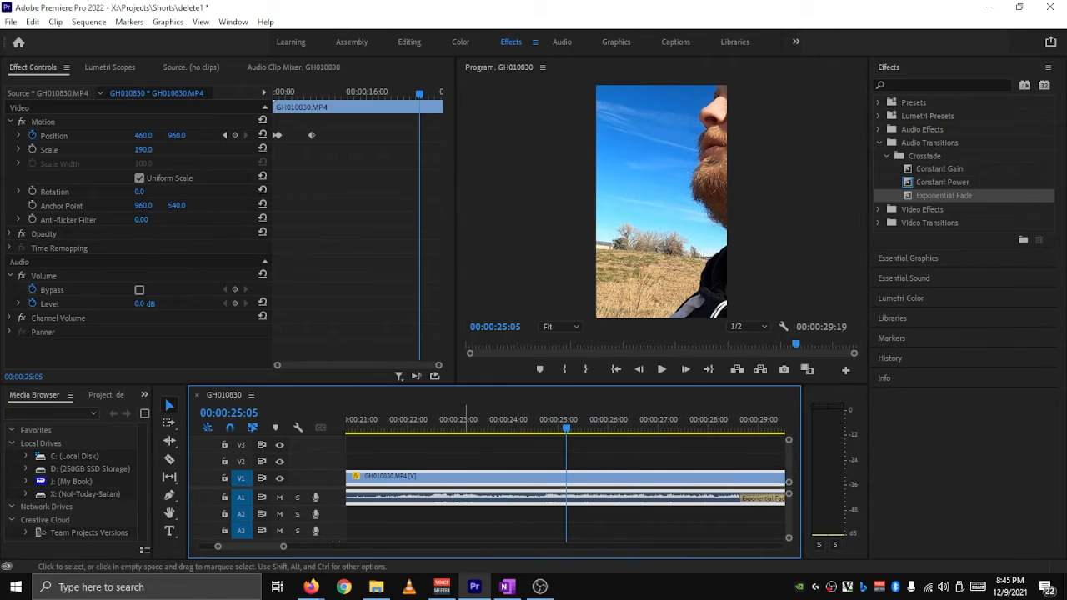
pyautogui.scroll(-2, 617, 476)
pyautogui.click(607, 419)
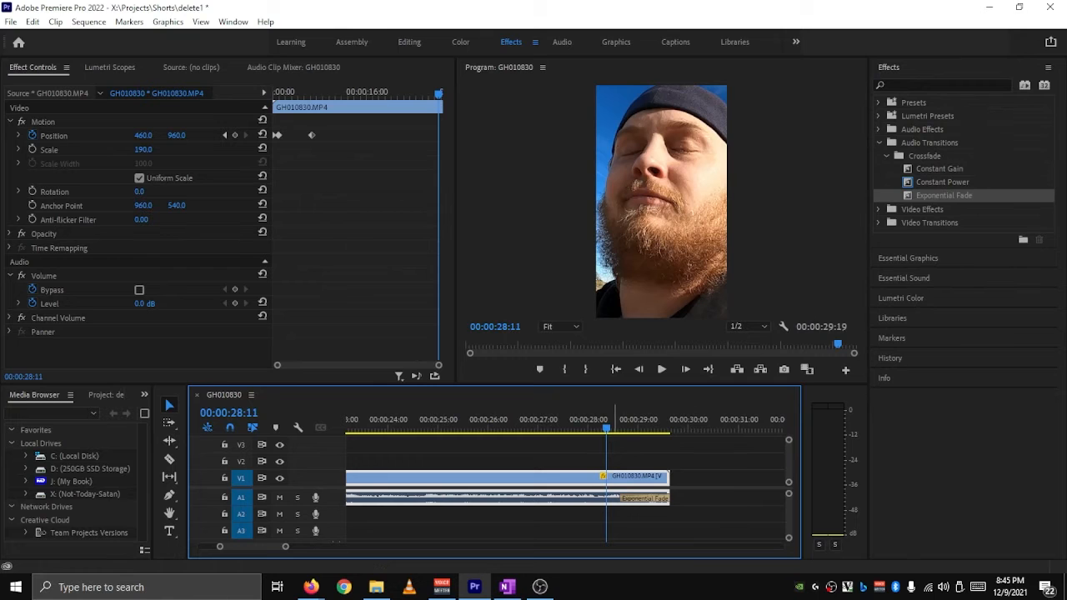
pyautogui.click(661, 370)
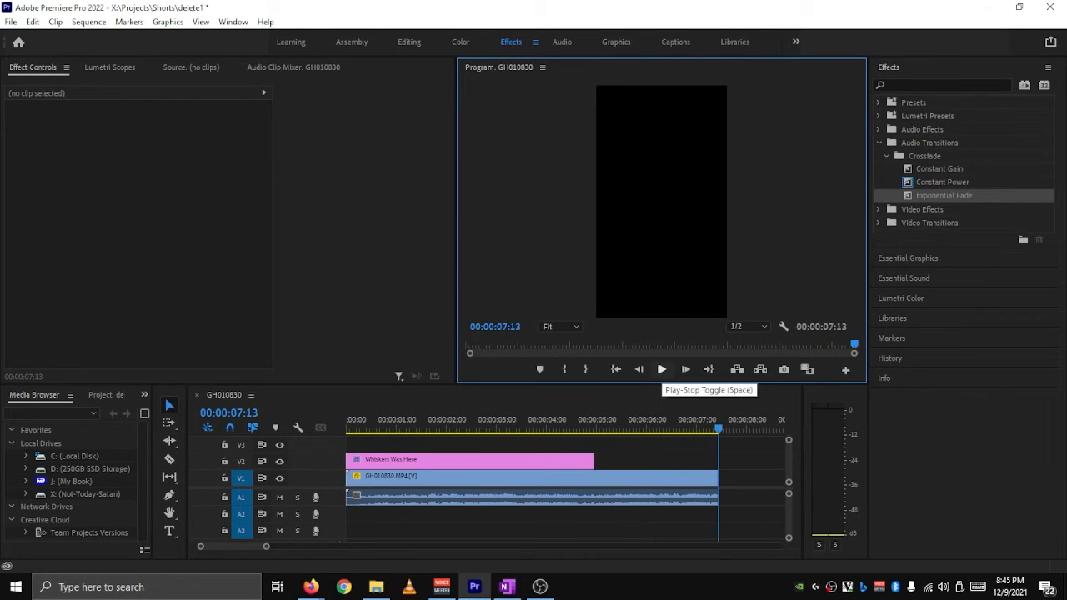
# Step: Apply Exponential Fade to the end of the shortened clip's audio, play it back and lengthen the fade
pyautogui.moveTo(944, 195); pyautogui.dragTo(707, 498)
pyautogui.click(631, 424)
pyautogui.click(661, 369)
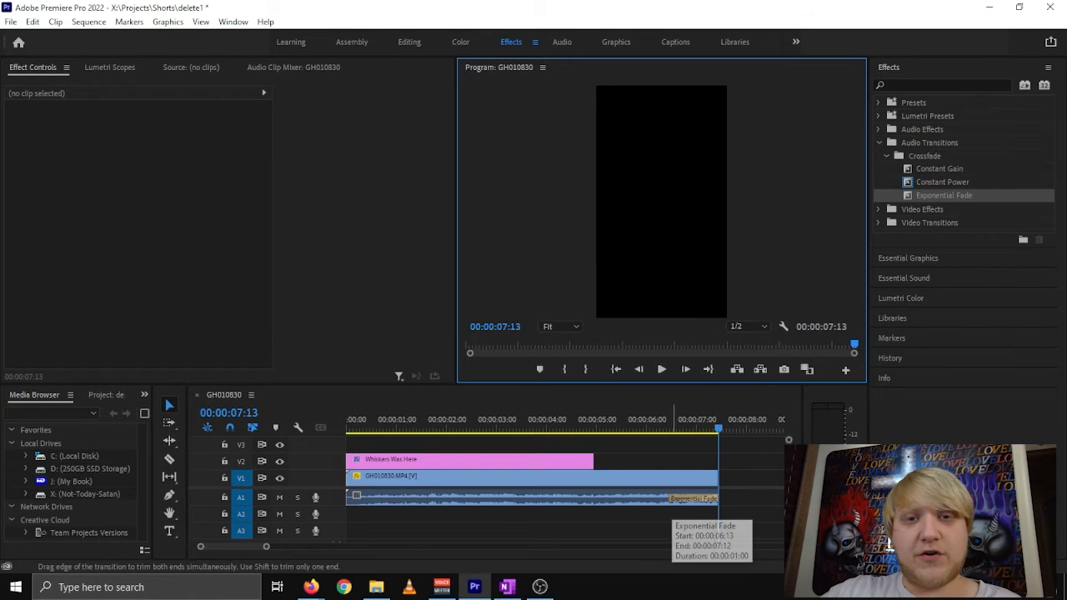
pyautogui.moveTo(671, 498); pyautogui.dragTo(617, 498)
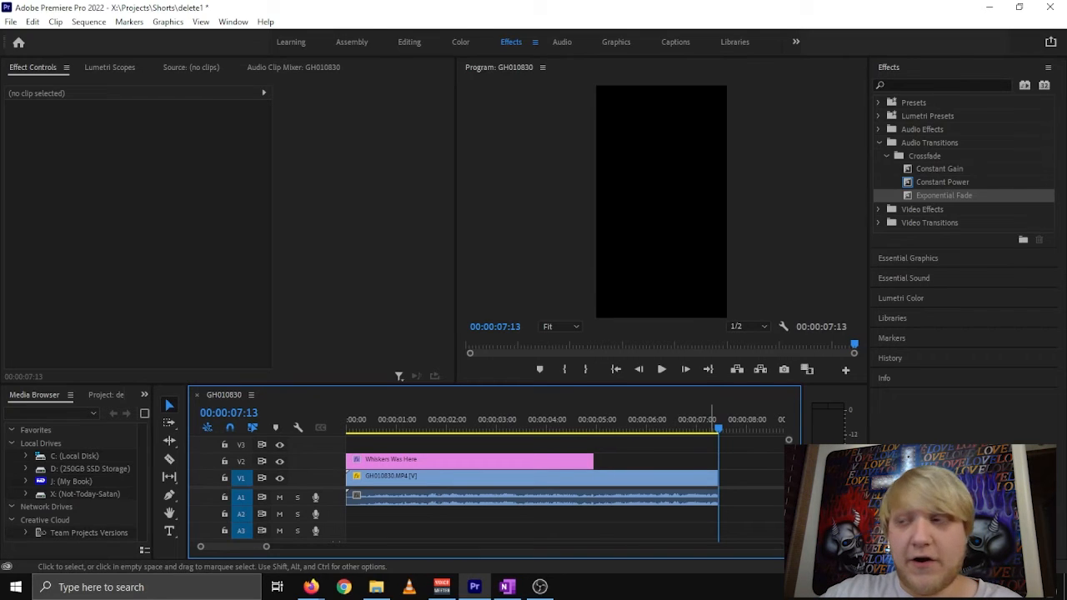
# Step: Add a volume level keyframe to the GH010830.MP4 clip at 00:00:06:19
pyautogui.click(678, 421)
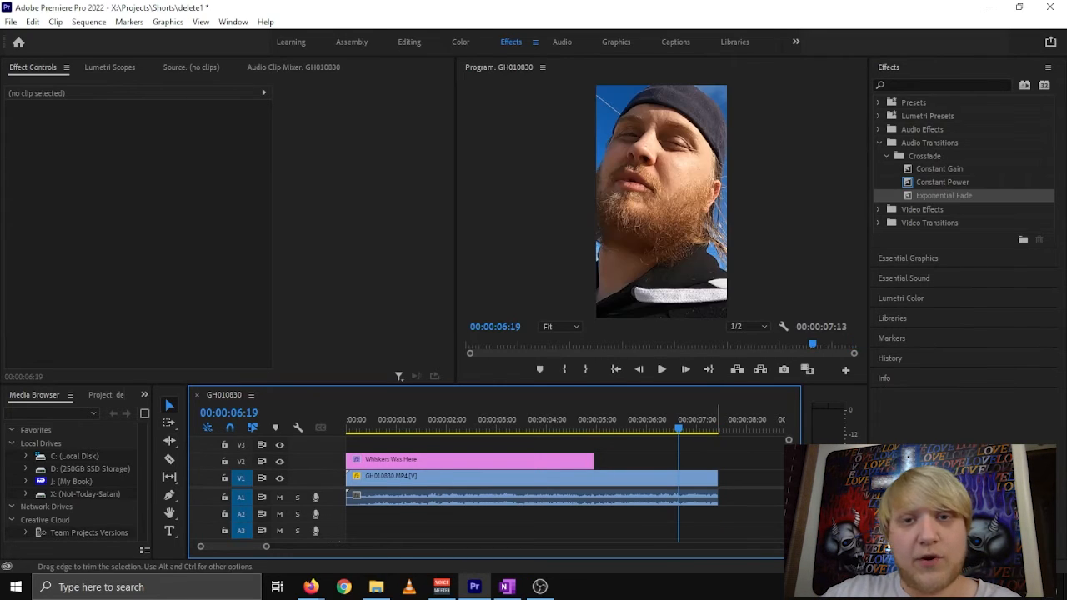
pyautogui.click(538, 497)
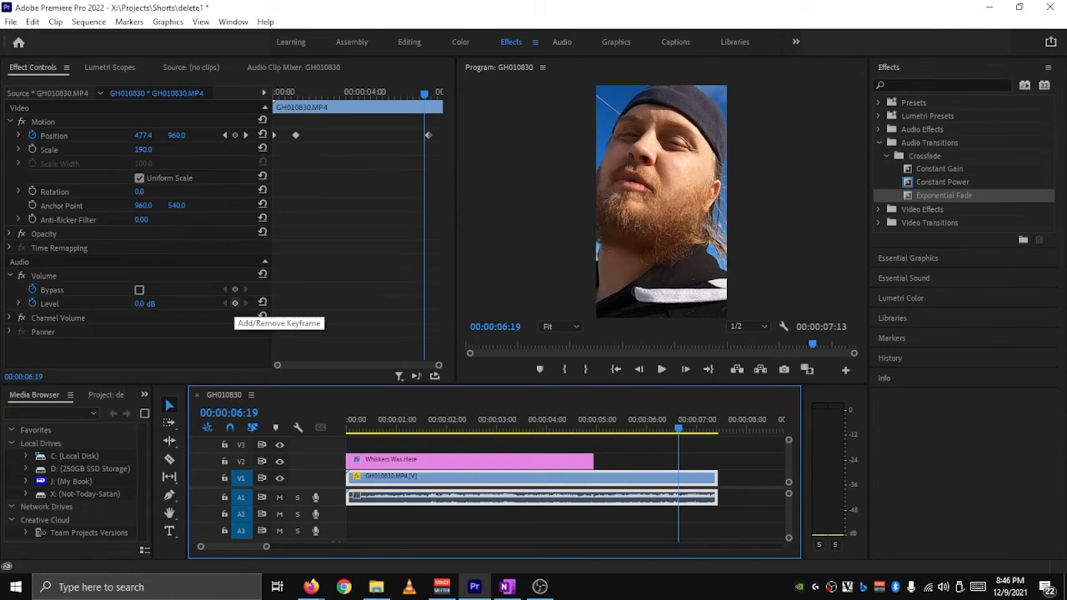
pyautogui.click(234, 303)
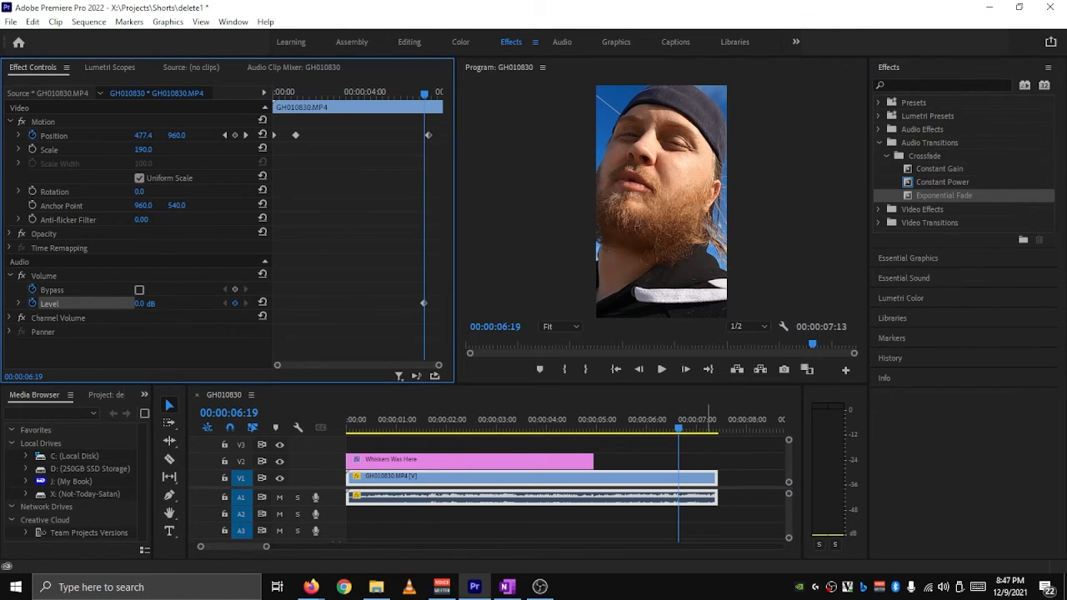
# Step: Set the clip's volume level to -100000 dB at 00:00:07:12, play it, and move the first level keyframe earlier
pyautogui.moveTo(712, 418); pyautogui.dragTo(717, 418)
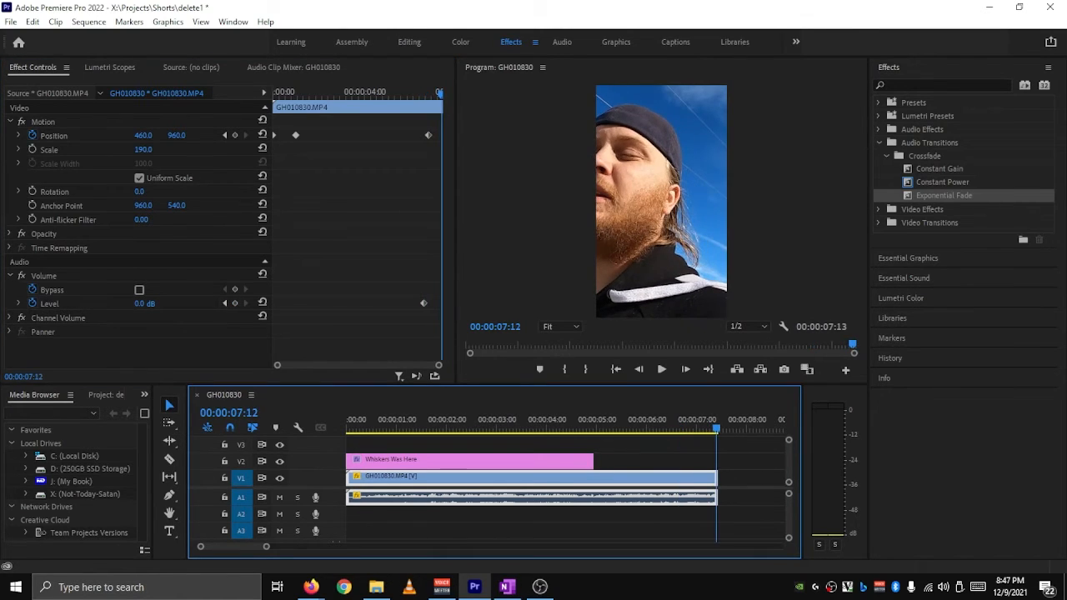
pyautogui.click(143, 304)
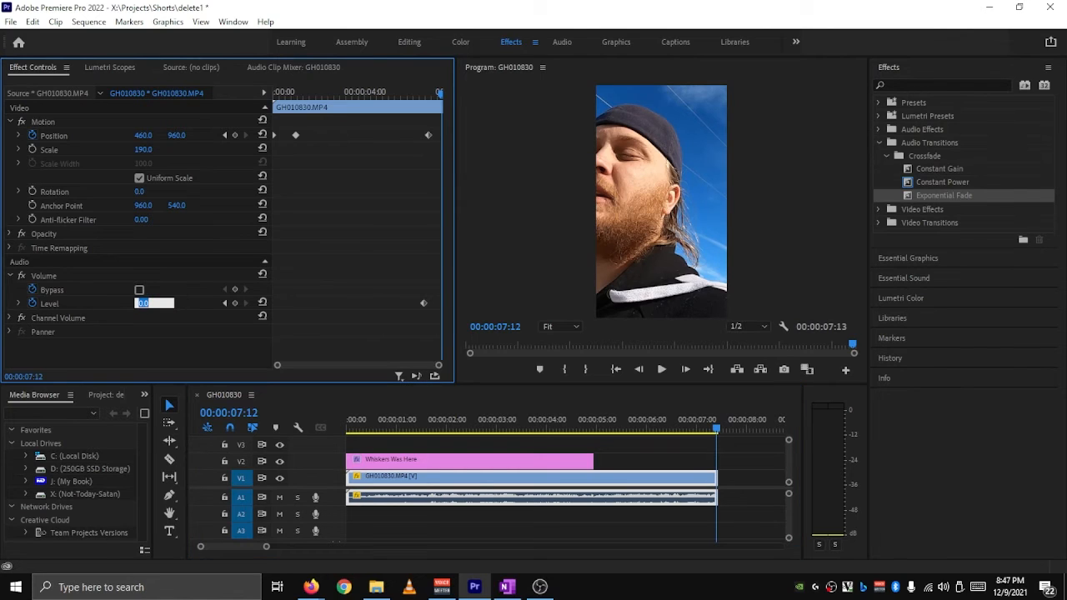
pyautogui.write('-100000')
pyautogui.press('Return')
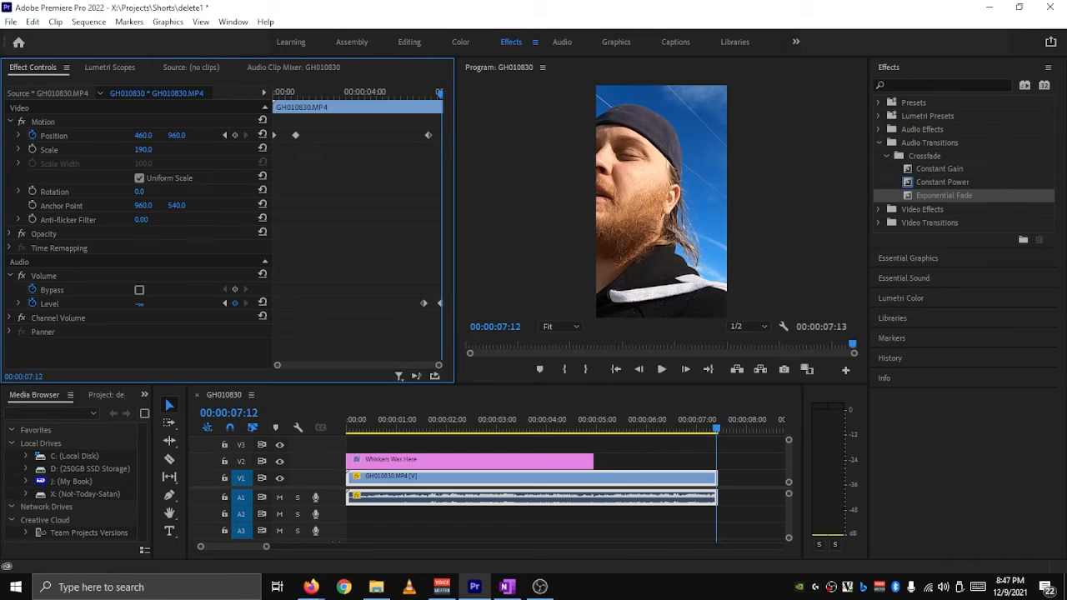
pyautogui.click(662, 369)
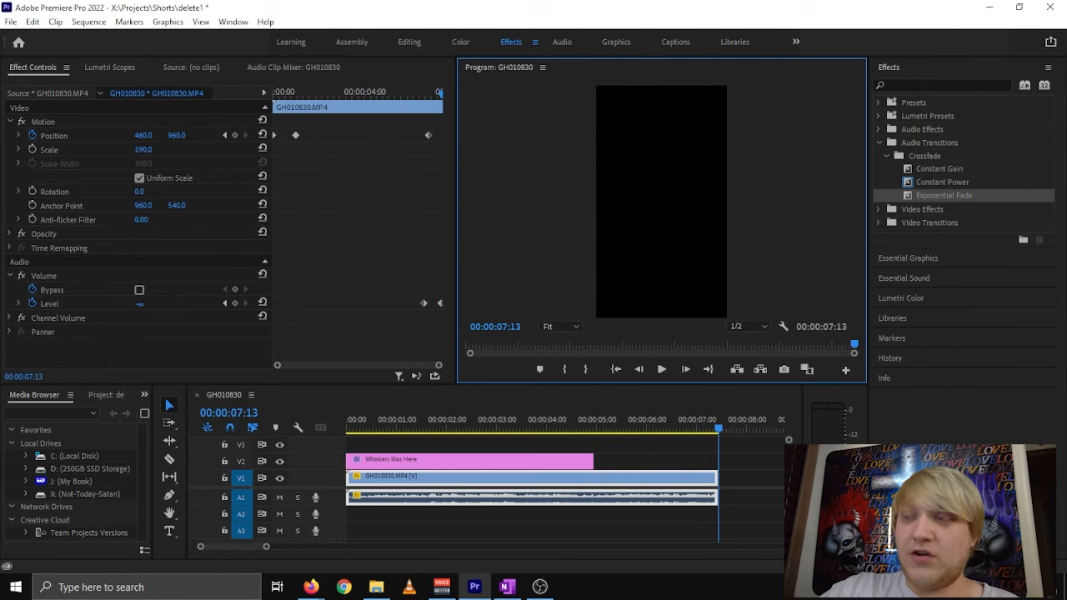
pyautogui.moveTo(423, 304)
pyautogui.mouseDown()
pyautogui.moveTo(395, 303)
pyautogui.moveTo(411, 303)
pyautogui.mouseUp()
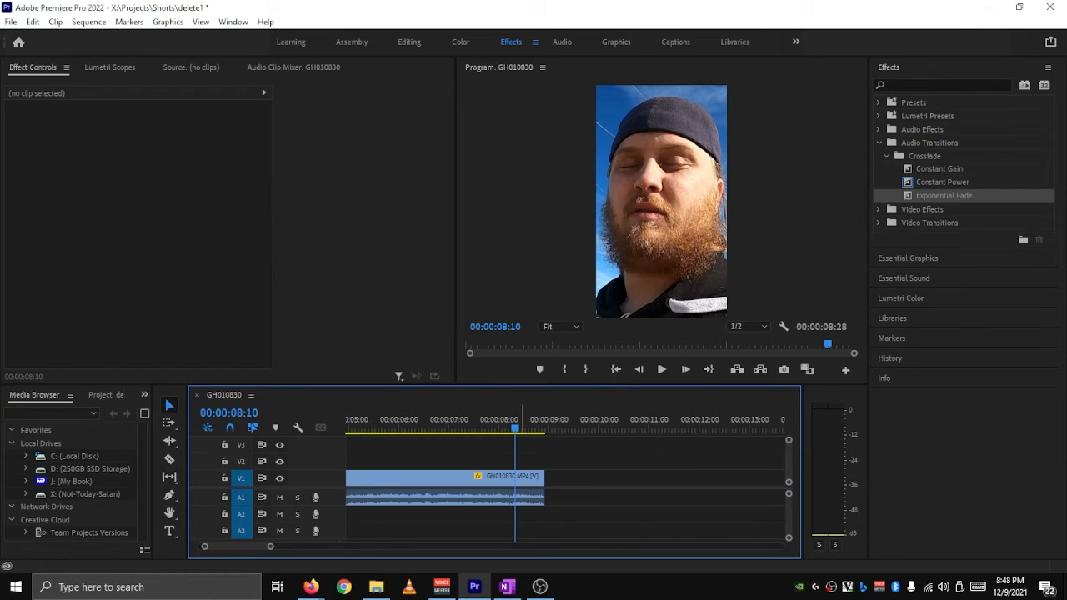
# Step: Step forward to the frame at 00:00:08:27 and start exporting it as a still image
pyautogui.press('Right')
pyautogui.press('Right')
pyautogui.press('Right')
pyautogui.press('Right')
pyautogui.press('Right')
pyautogui.press('Right')
pyautogui.press('Right')
pyautogui.press('Right')
pyautogui.press('Right')
pyautogui.press('Right')
pyautogui.press('Right')
pyautogui.press('Right')
pyautogui.press('Right')
pyautogui.press('Right')
pyautogui.press('Right')
pyautogui.press('Right')
pyautogui.press('Right')
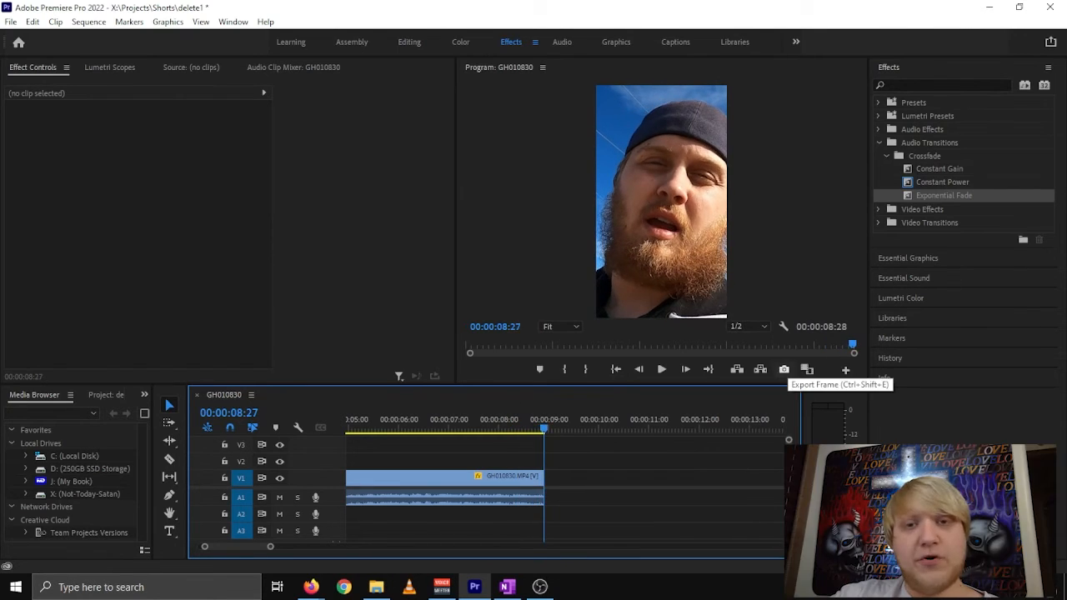
pyautogui.click(807, 369)
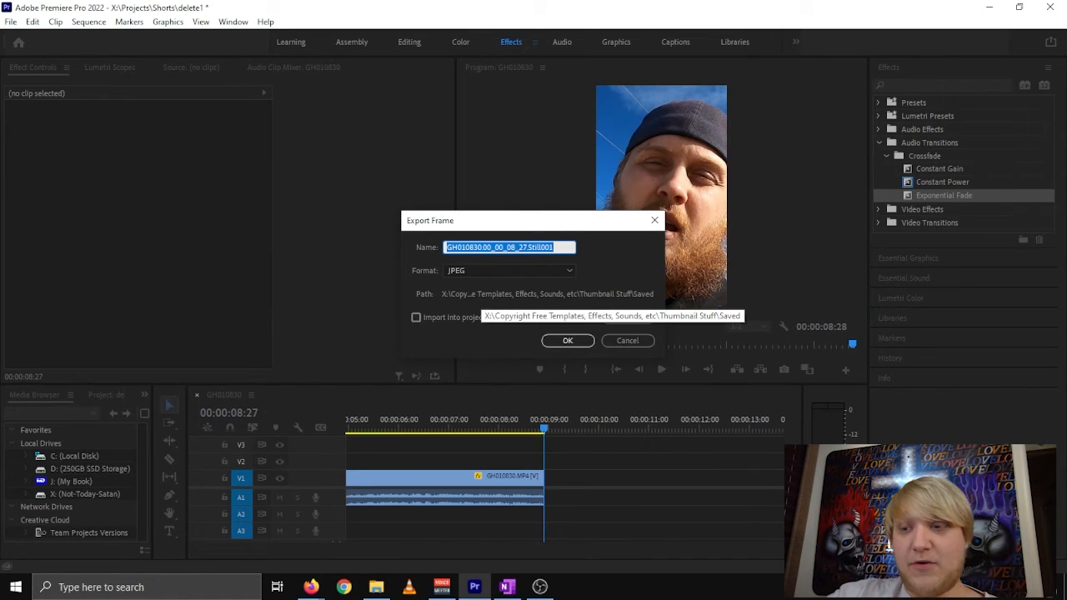
# Step: Export the frame as a JPEG named 1234 in the existing save folder and import it into the project
pyautogui.write('1234')
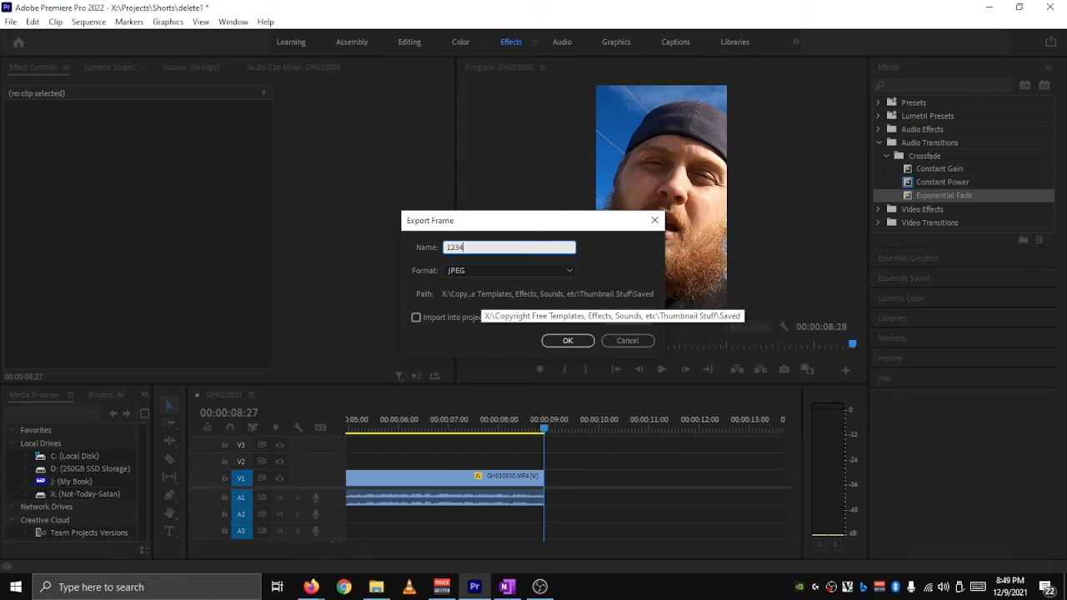
pyautogui.click(627, 317)
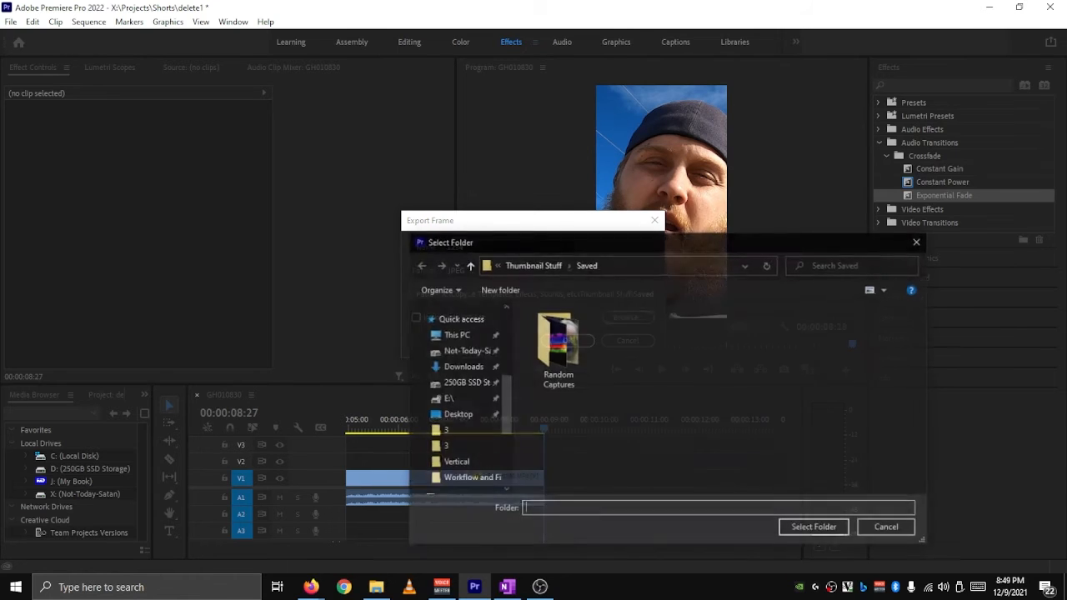
pyautogui.press('Escape')
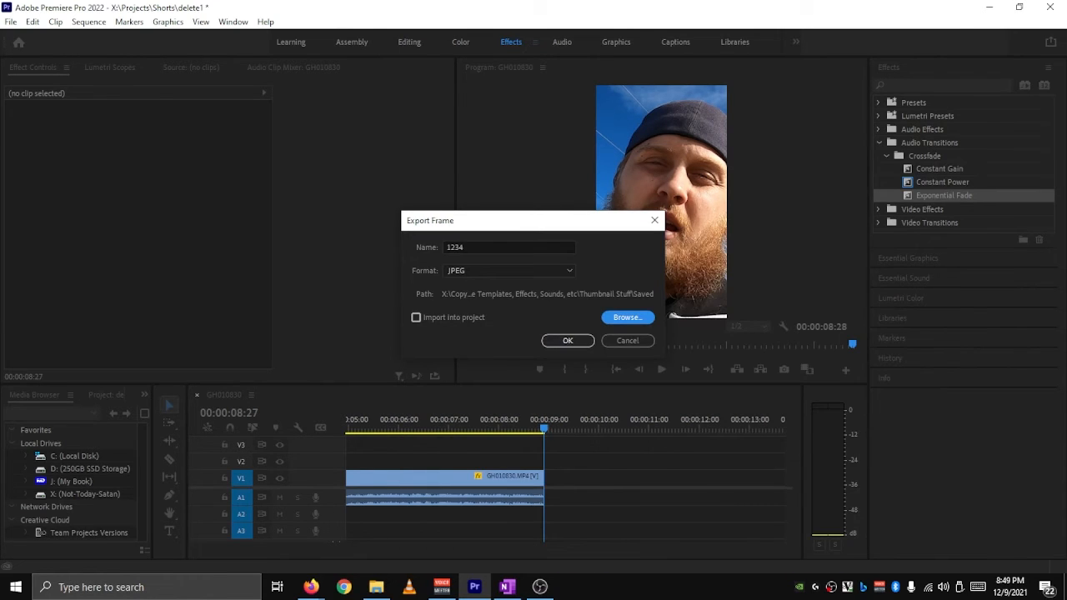
pyautogui.click(416, 317)
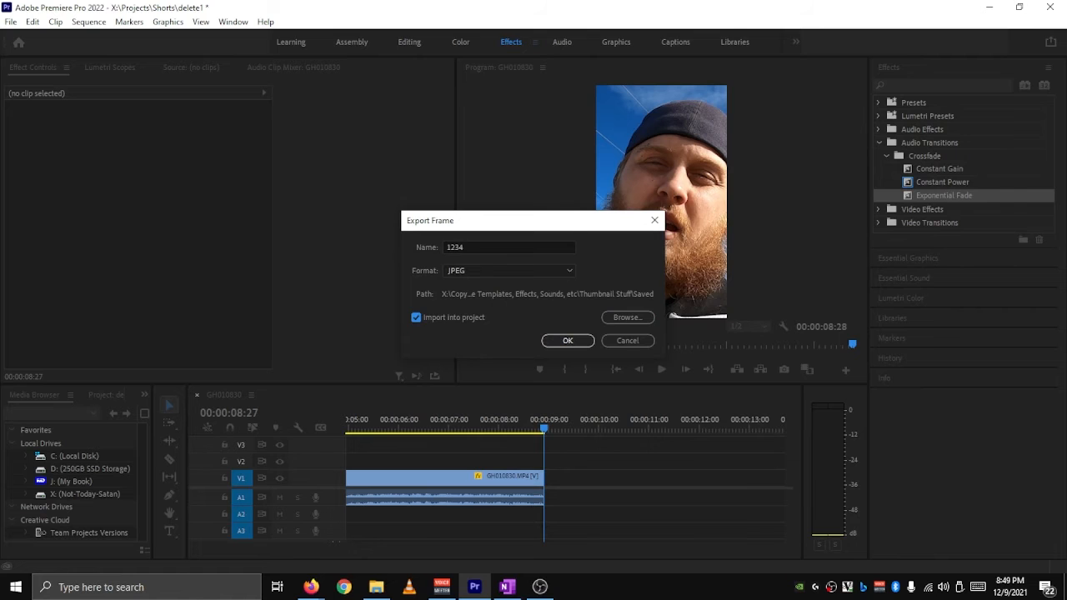
pyautogui.click(376, 587)
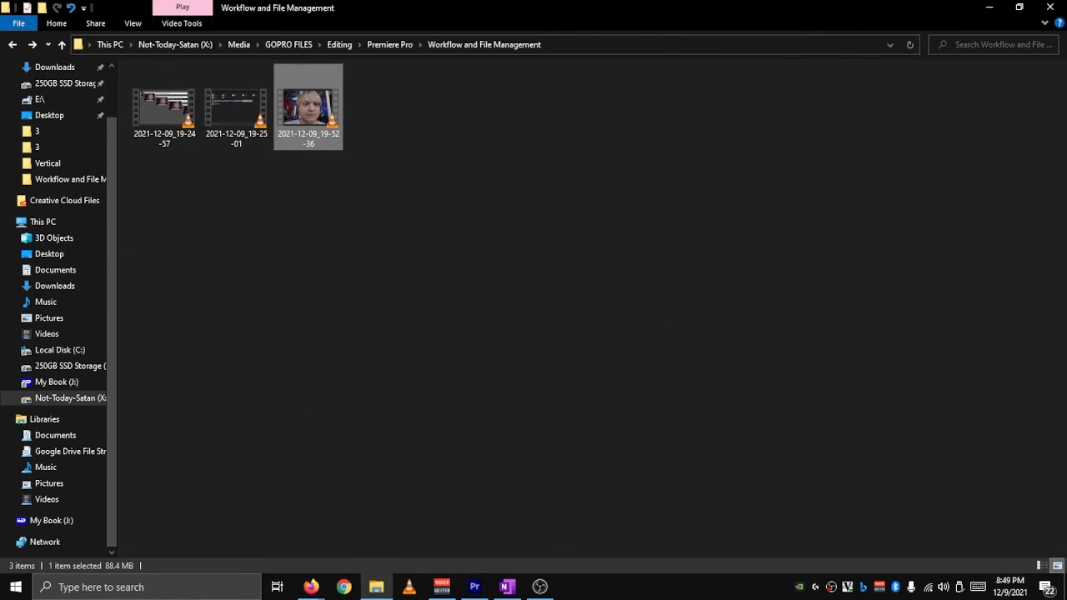
pyautogui.hotkey('alt', 'Tab')
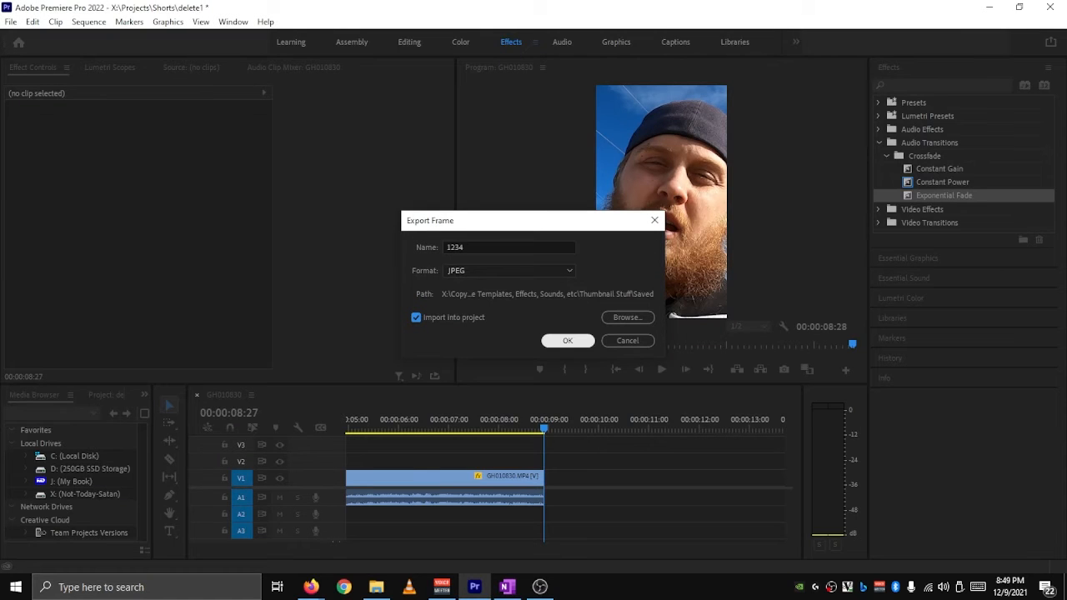
pyautogui.press('Return')
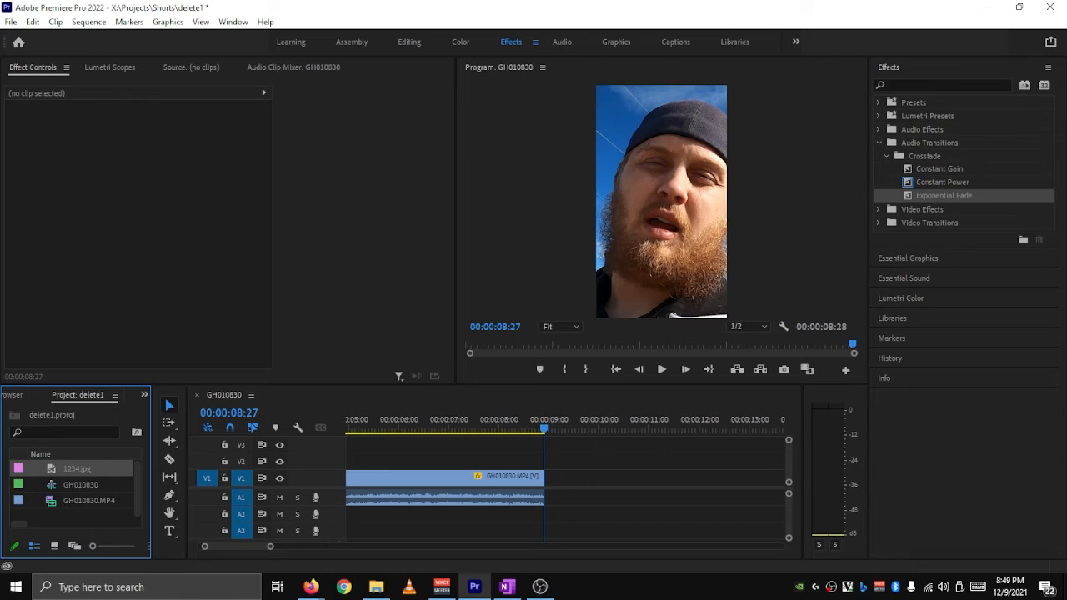
# Step: Place 1234.jpg on V1 after the GH010830.MP4 clip, preview it, and move it aside to about 00:00:12:00
pyautogui.moveTo(77, 469); pyautogui.dragTo(553, 478)
pyautogui.moveTo(425, 428)
pyautogui.mouseDown()
pyautogui.moveTo(400, 428)
pyautogui.moveTo(470, 428)
pyautogui.moveTo(435, 428)
pyautogui.mouseUp()
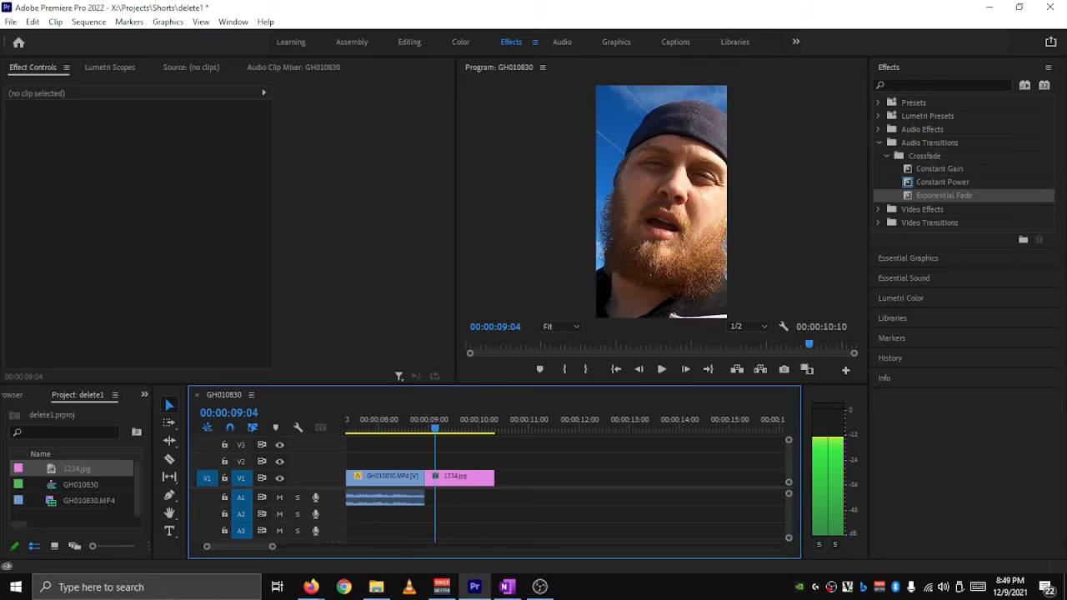
pyautogui.moveTo(459, 478); pyautogui.dragTo(611, 477)
pyautogui.press('Left')
pyautogui.press('Left')
pyautogui.press('Left')
pyautogui.press('Left')
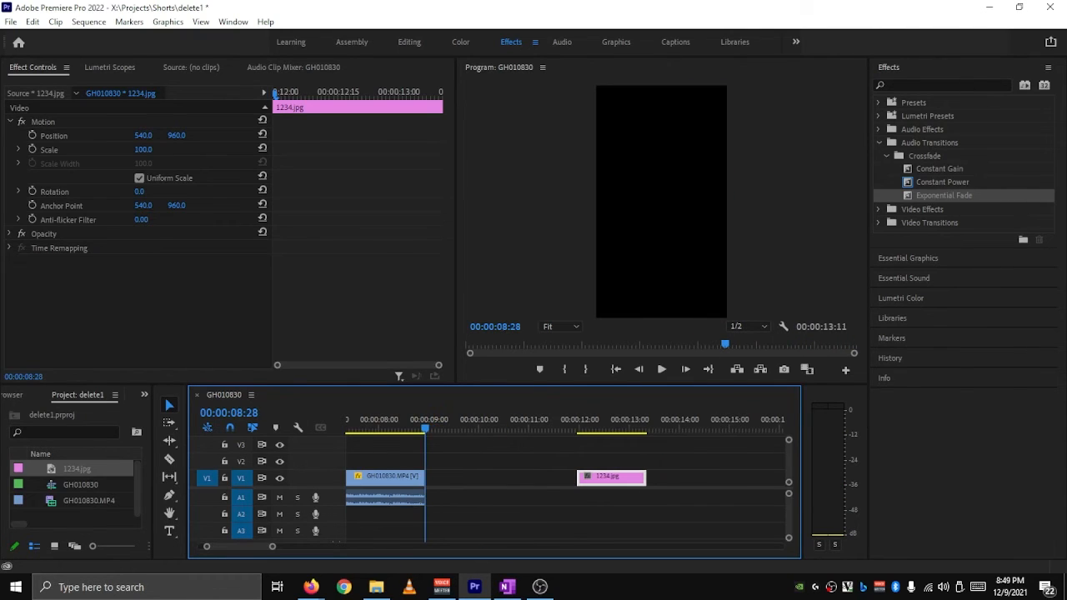
# Step: Extend the end of the GH010830.MP4 clip to about 00:00:11:05 and split it at 00:00:08:28
pyautogui.hotkey('shift', '4')
pyautogui.press('Left')
pyautogui.press('Right')
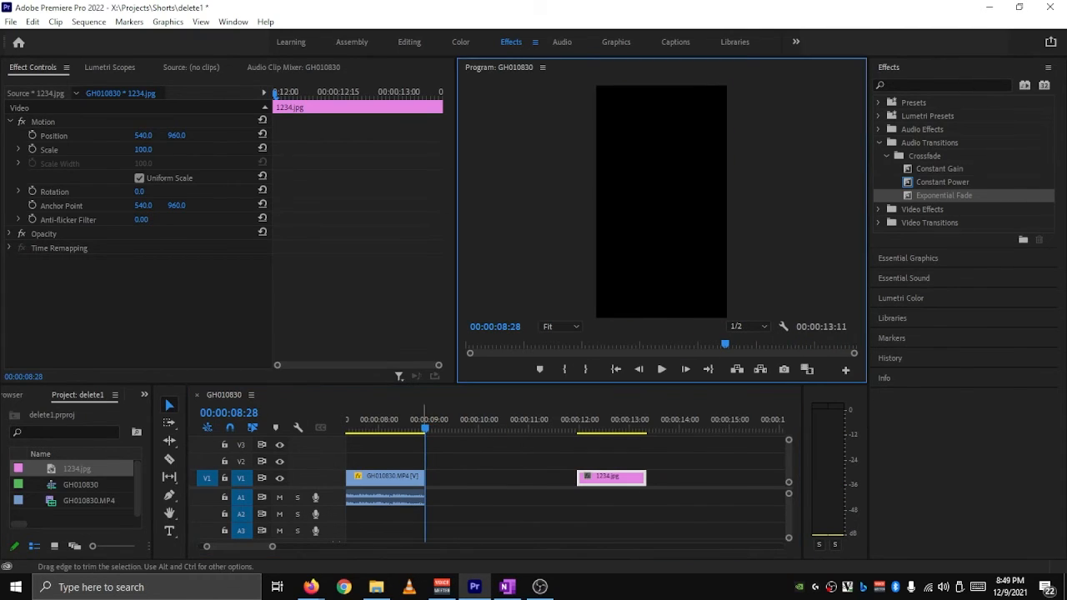
pyautogui.click(426, 476)
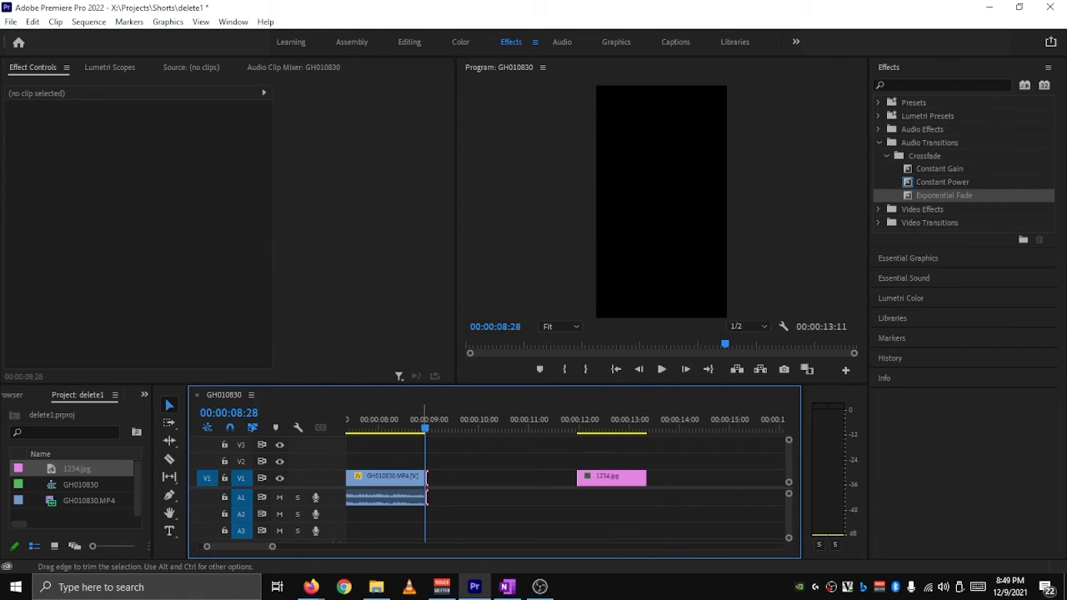
pyautogui.moveTo(424, 477); pyautogui.dragTo(537, 477)
pyautogui.hotkey('ctrl', 'k')
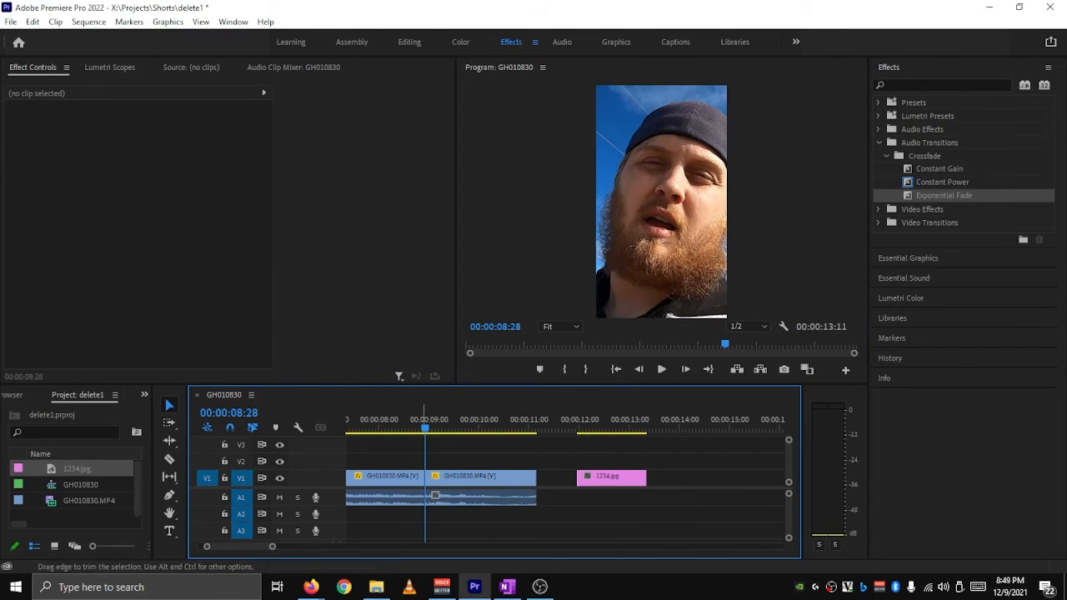
# Step: Fit 1234.jpg between the two GH010830.MP4 pieces without gaps, and play back the freeze frame
pyautogui.moveTo(435, 496); pyautogui.dragTo(474, 477)
pyautogui.keyDown('shift'); pyautogui.click(627, 476); pyautogui.keyUp('shift')
pyautogui.click(466, 454)
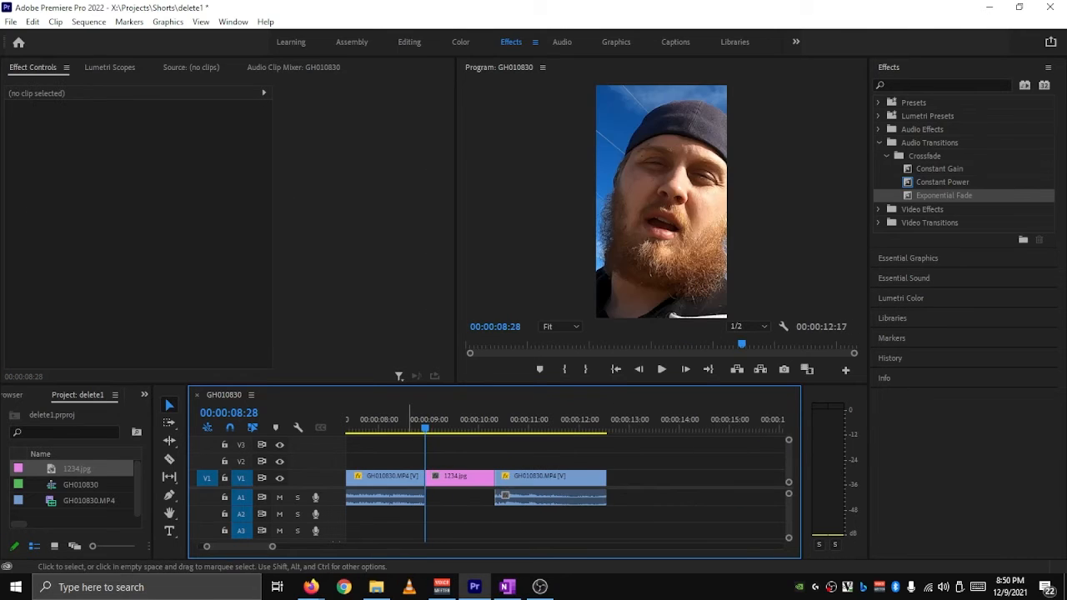
pyautogui.click(407, 424)
pyautogui.moveTo(407, 424); pyautogui.dragTo(500, 423)
pyautogui.click(661, 369)
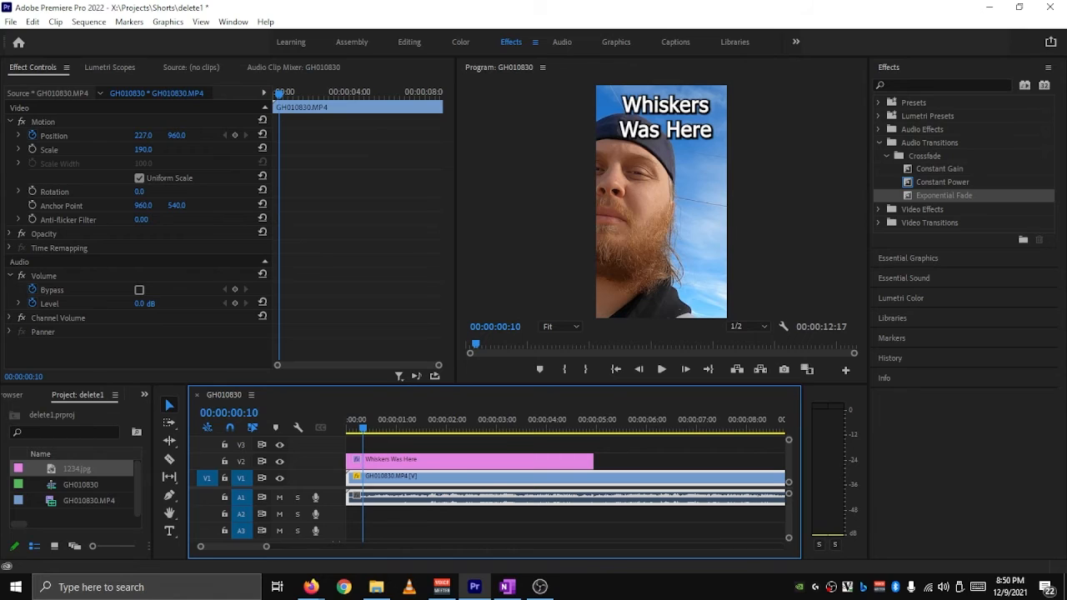
# Step: Set the first clip's volume level to -10 dB and remove its level keyframing
pyautogui.click(143, 303)
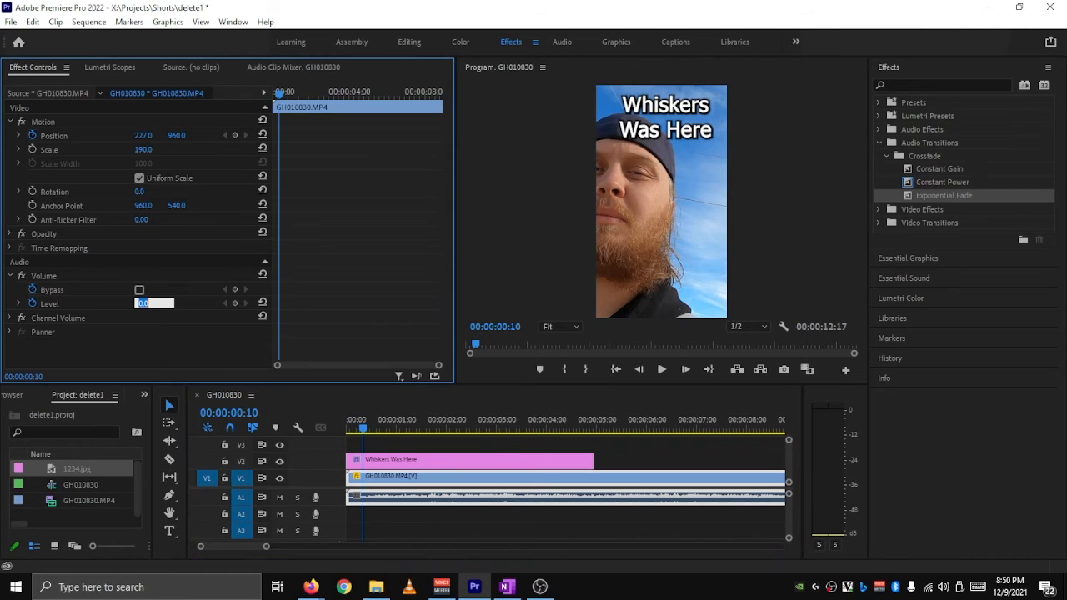
pyautogui.press('Return')
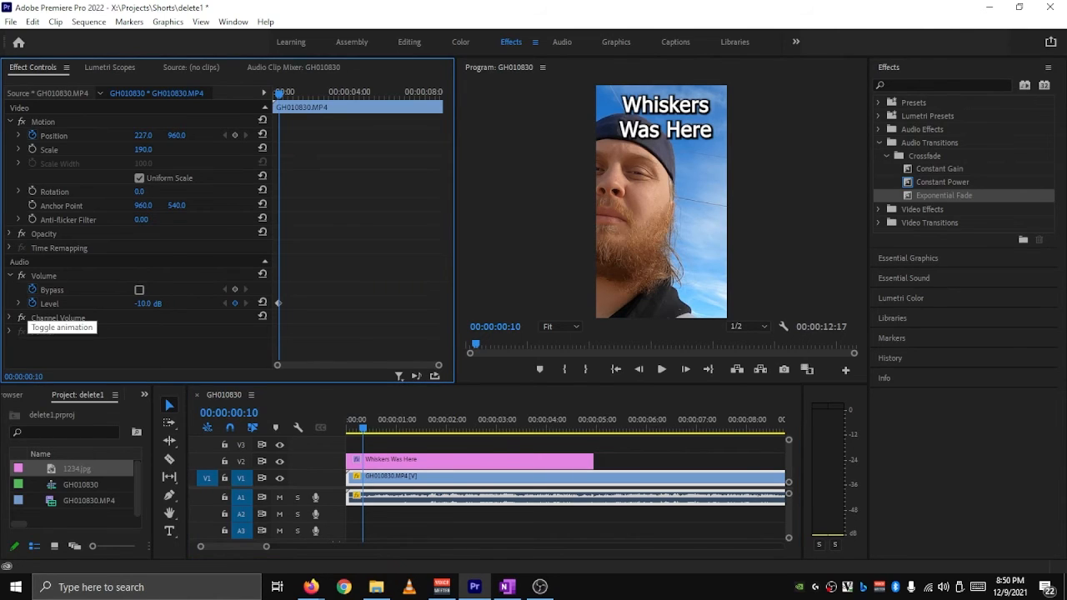
pyautogui.click(31, 304)
pyautogui.press('Return')
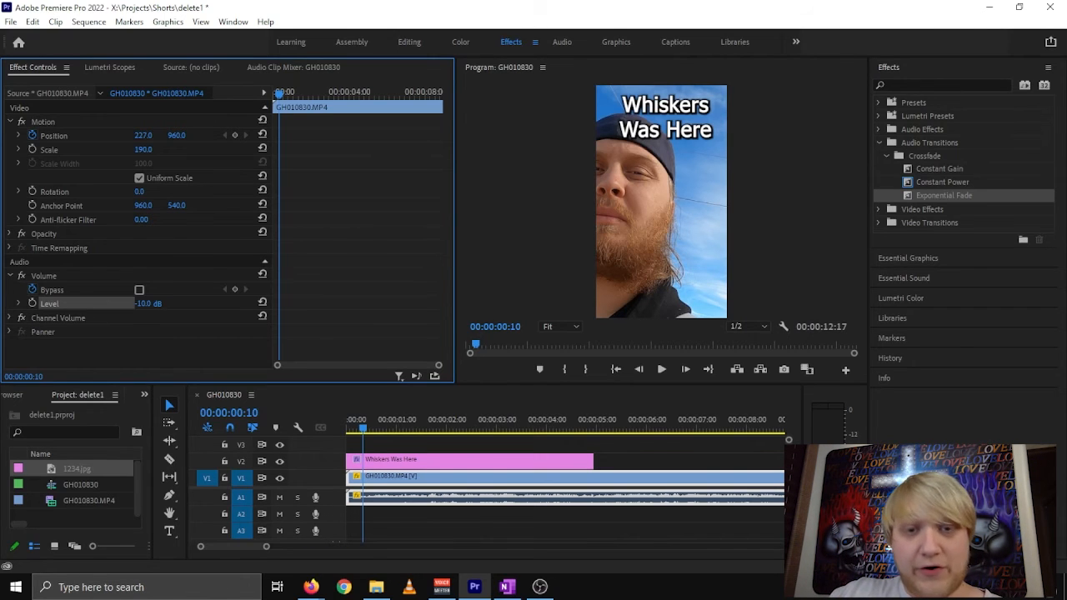
# Step: Set the first clip's volume level to 15 dB, and toggle its level keyframing on and off again
pyautogui.click(147, 303)
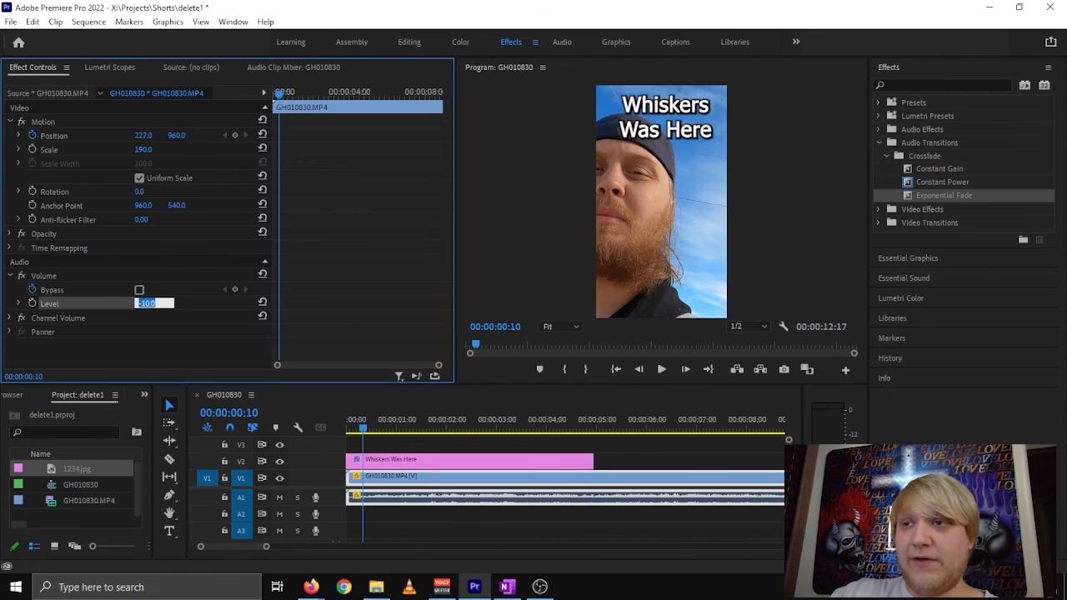
pyautogui.write('110')
pyautogui.press('Return')
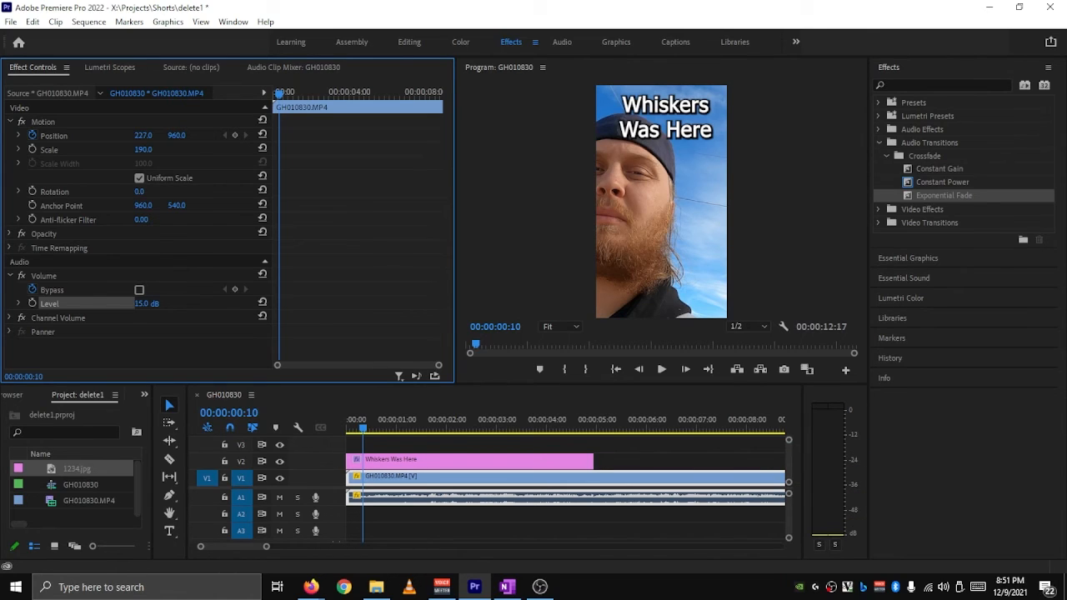
pyautogui.click(31, 303)
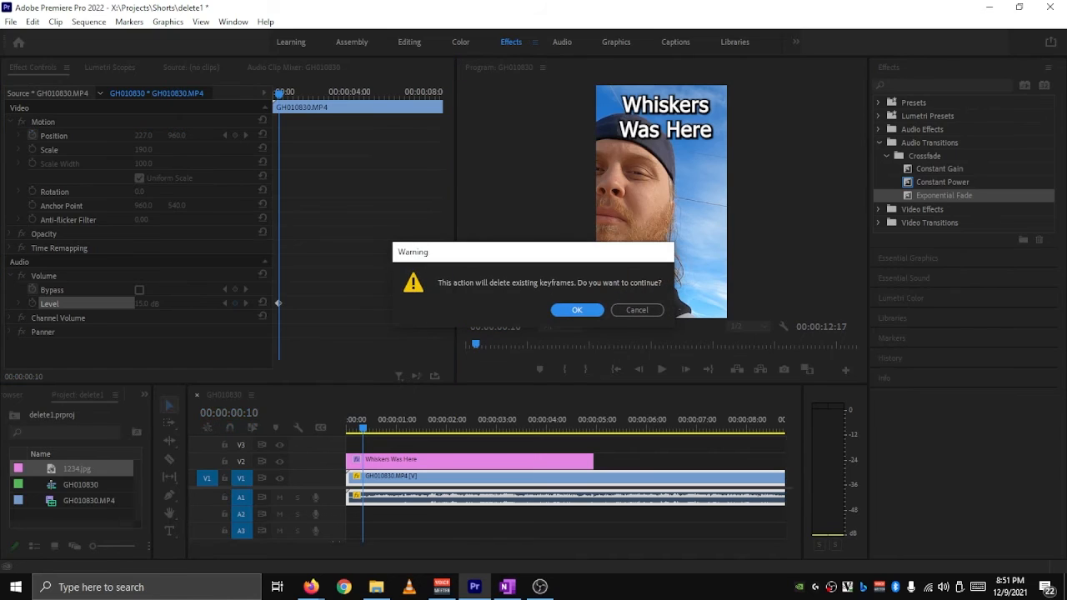
pyautogui.press('Return')
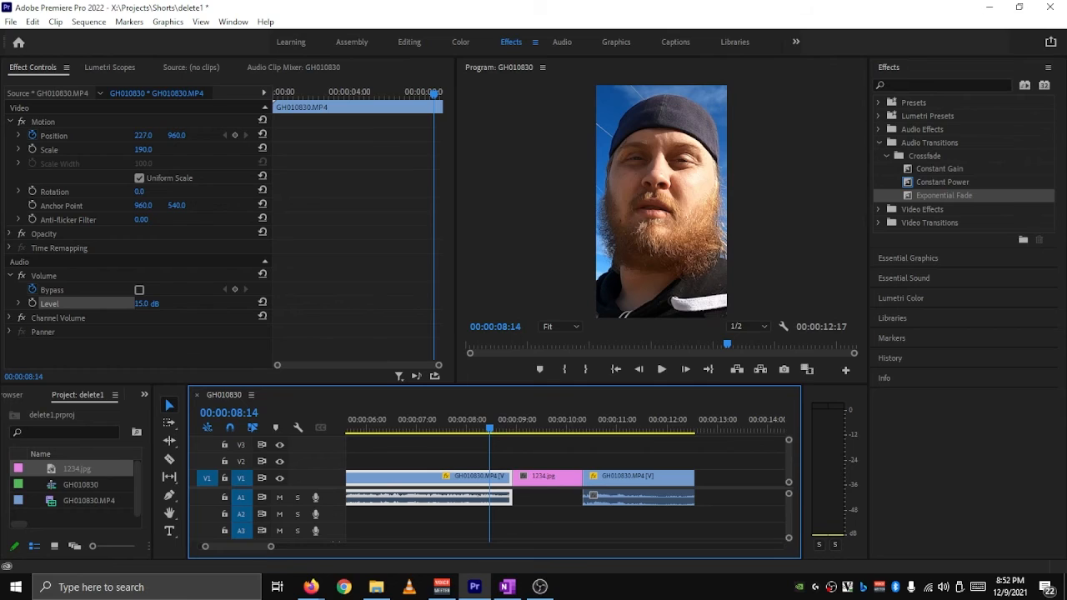
# Step: Apply the Dip to White transition between the first clip and 1234.jpg, and play back the cut
pyautogui.click(879, 223)
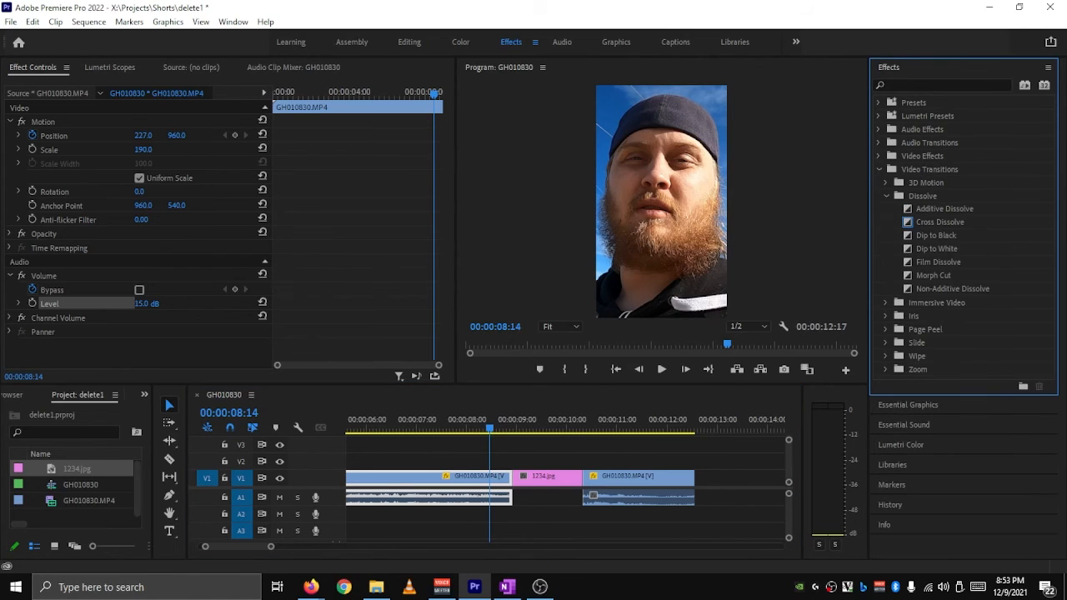
pyautogui.moveTo(936, 249); pyautogui.dragTo(512, 478)
pyautogui.click(661, 369)
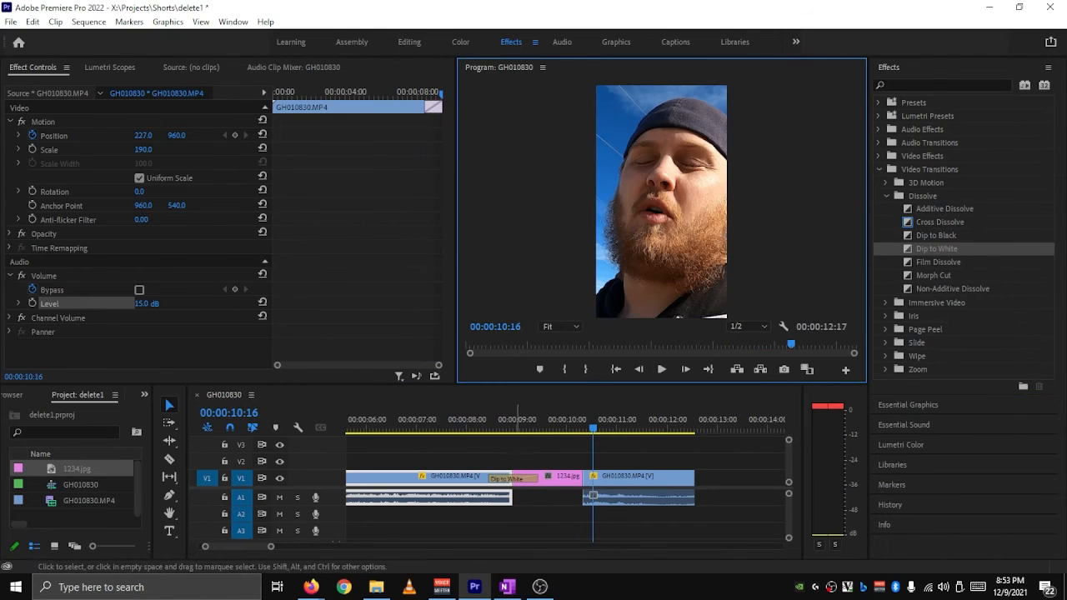
pyautogui.click(661, 369)
pyautogui.click(520, 421)
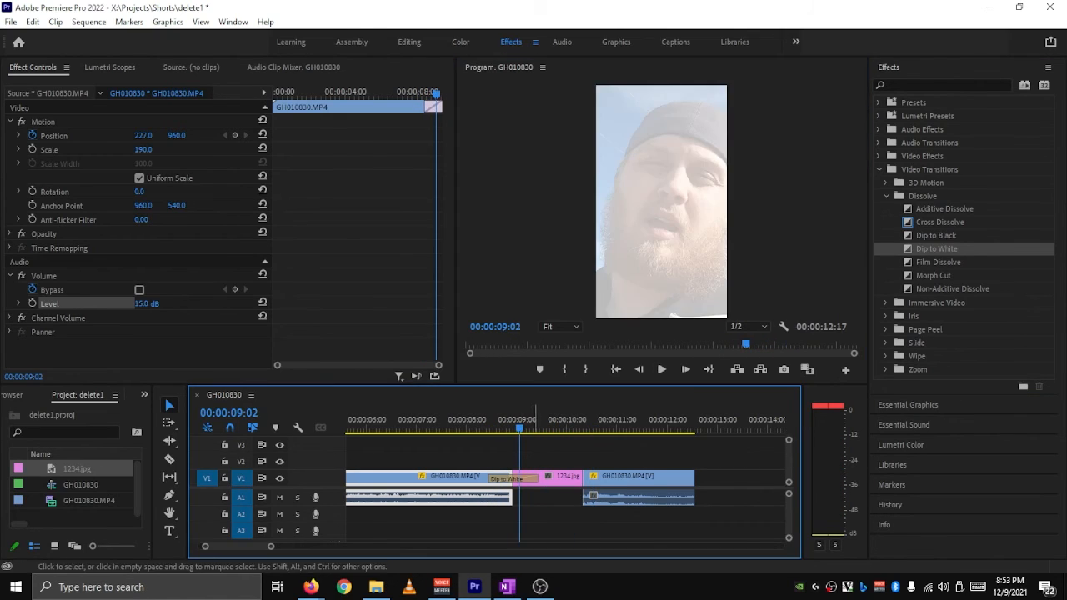
# Step: Shorten the Dip to White transition to 8 frames and play it back from 00:00:08:11
pyautogui.click(513, 479)
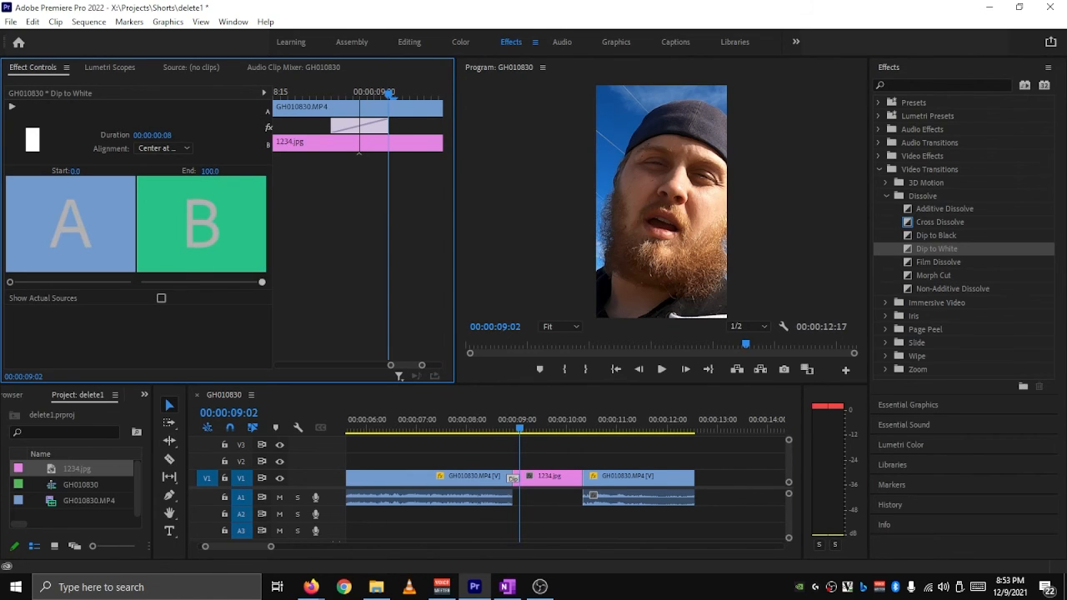
pyautogui.click(485, 427)
pyautogui.click(662, 369)
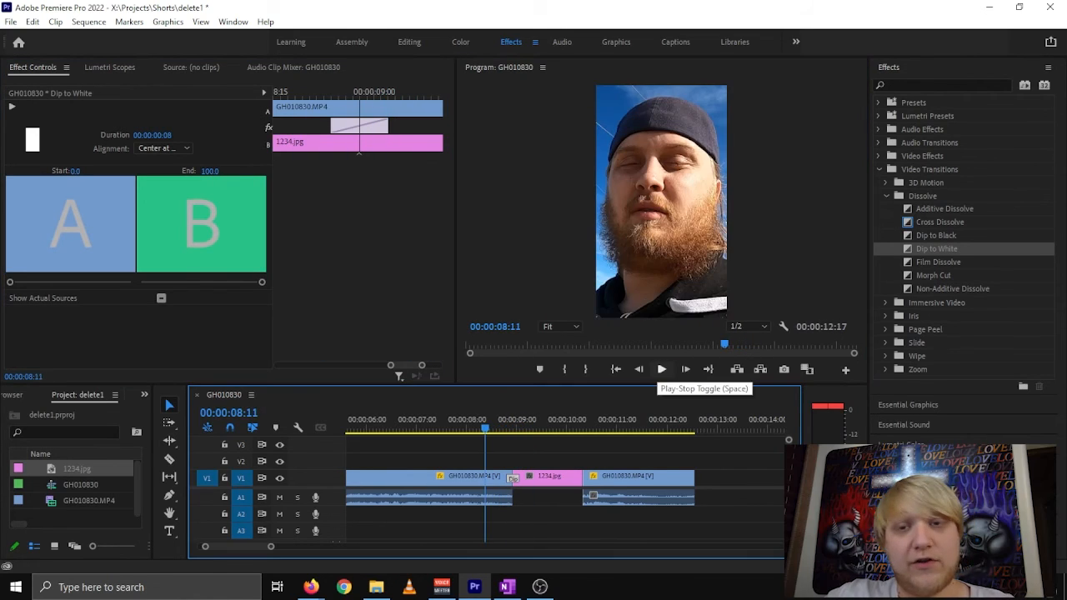
pyautogui.click(662, 369)
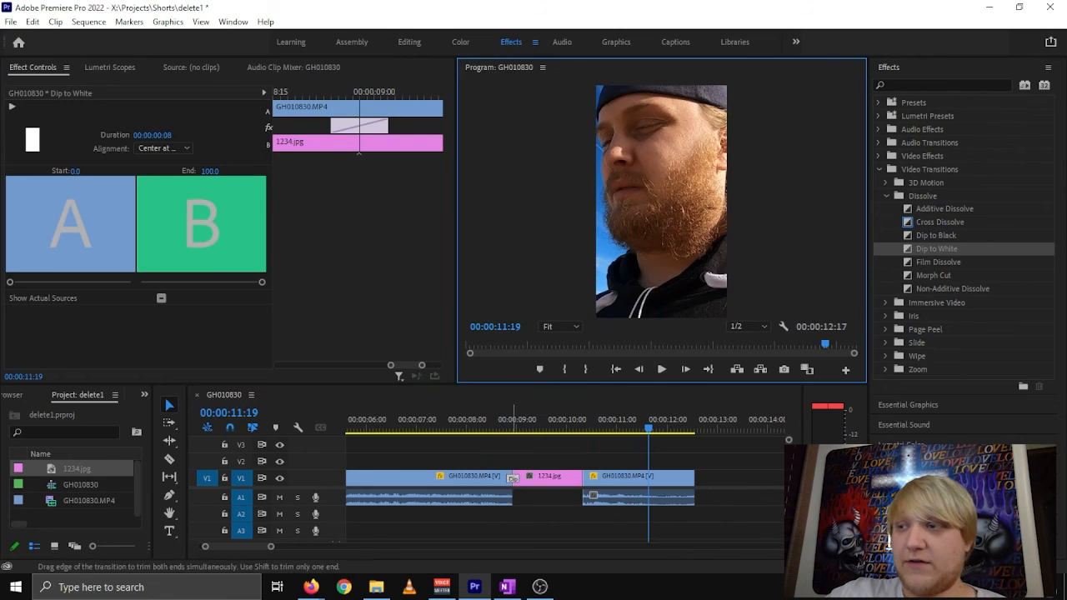
# Step: Place the zapsplat human punch smack hit MP3 on track A2 at the start of the Dip to White transition
pyautogui.click(505, 459)
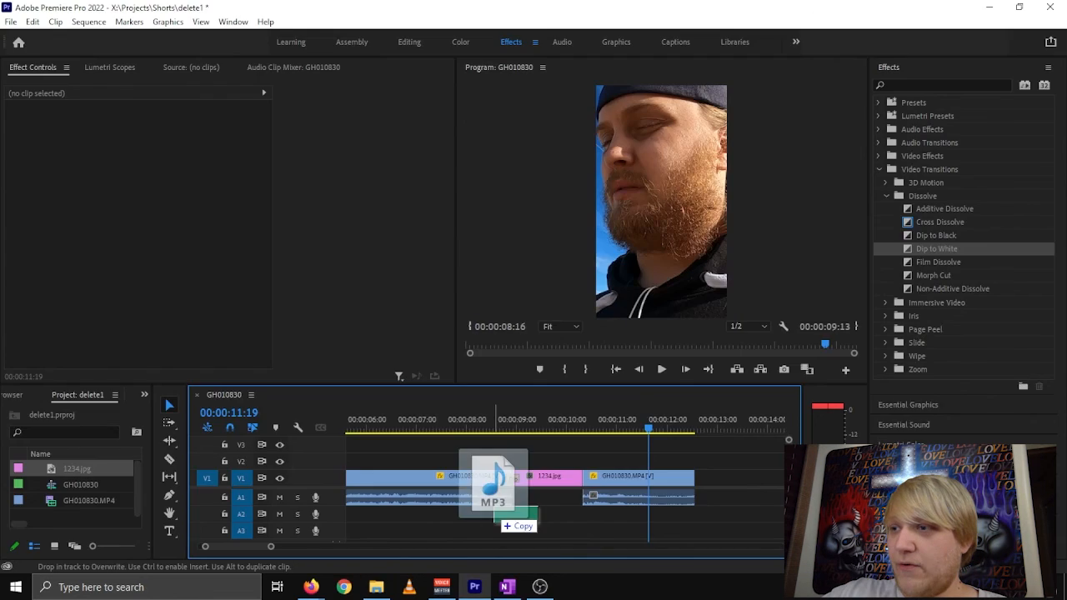
pyautogui.moveTo(483, 472); pyautogui.dragTo(500, 514)
pyautogui.click(508, 426)
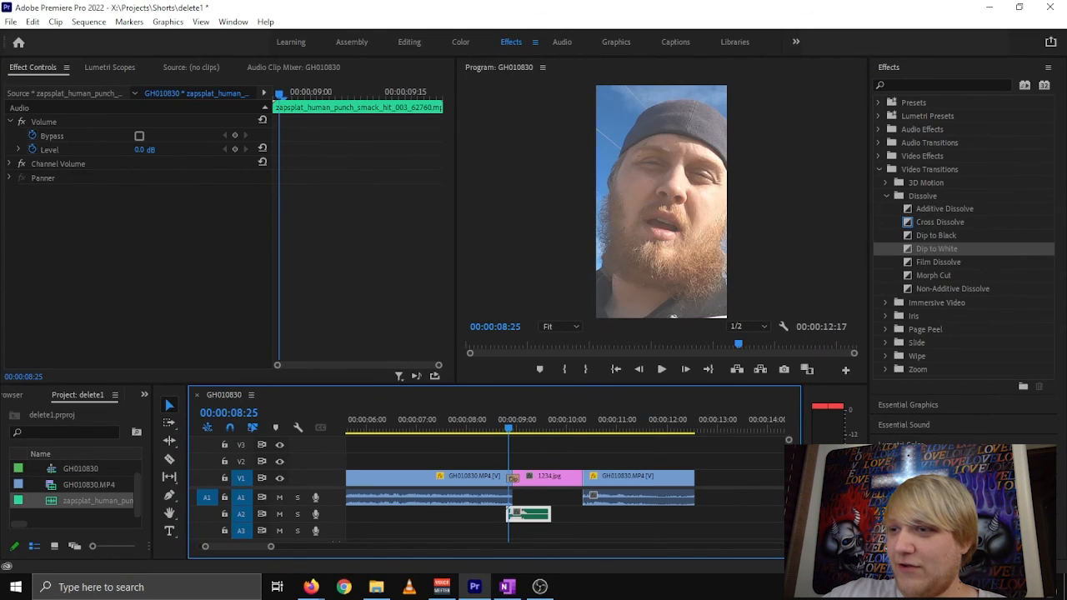
# Step: Trim the punch sound's start and end, align it with the Dip to White transition, and play it back from 00:00:08:00
pyautogui.press('=')
pyautogui.press('=')
pyautogui.press('=')
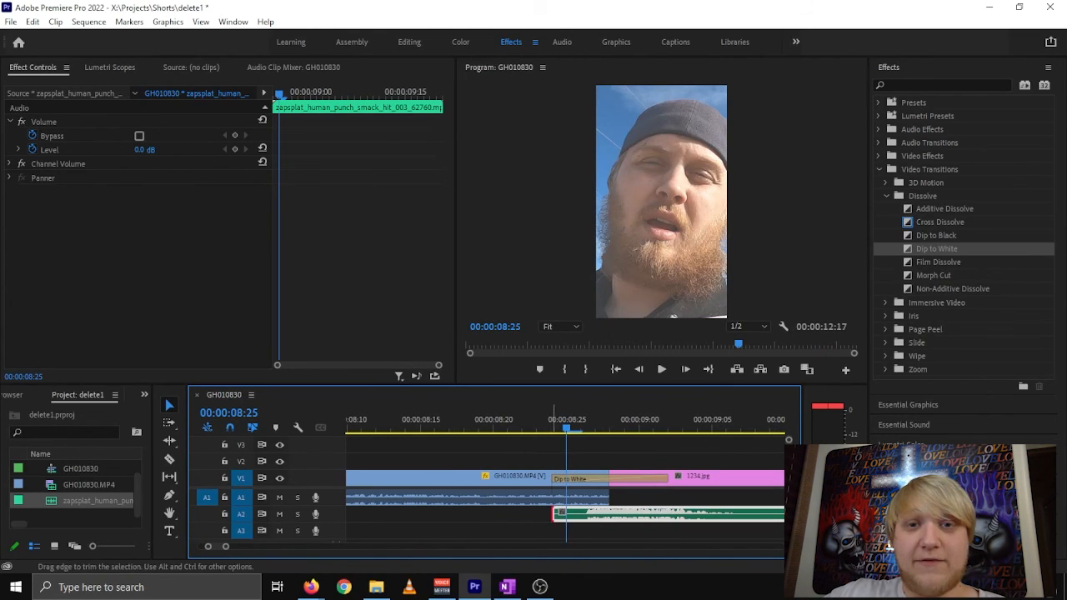
pyautogui.moveTo(554, 514); pyautogui.dragTo(581, 514)
pyautogui.moveTo(650, 512); pyautogui.dragTo(621, 512)
pyautogui.scroll(-4, 567, 492)
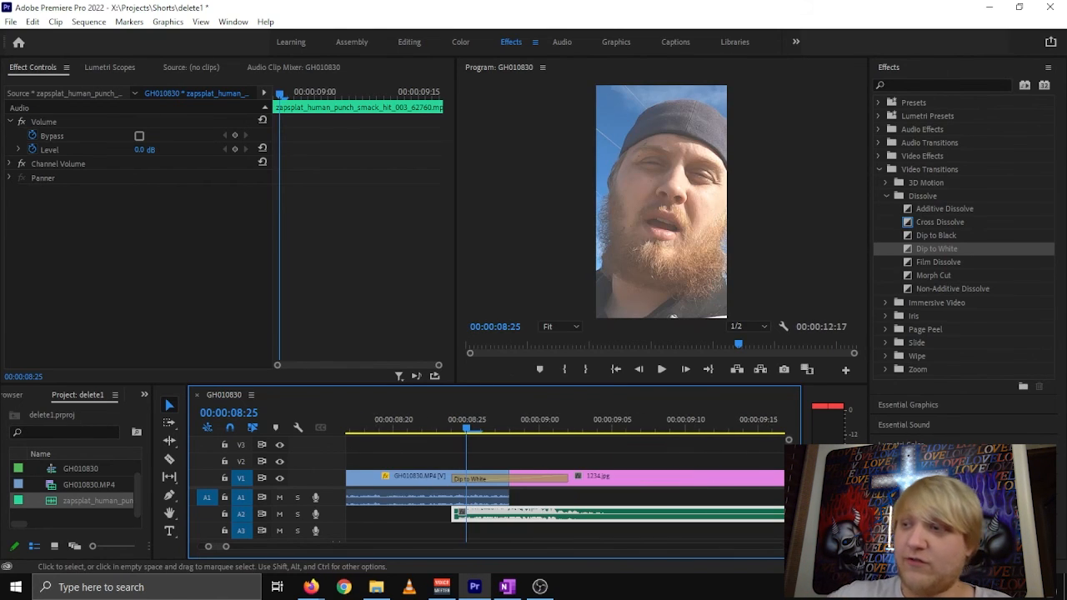
pyautogui.moveTo(694, 515); pyautogui.dragTo(447, 514)
pyautogui.scroll(2, 502, 410)
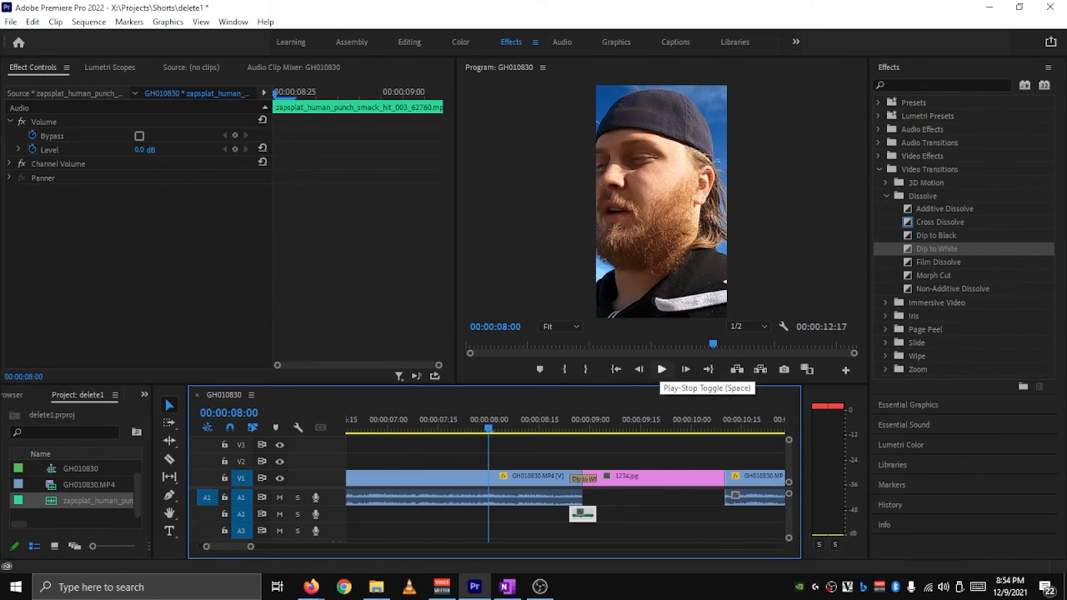
pyautogui.click(661, 369)
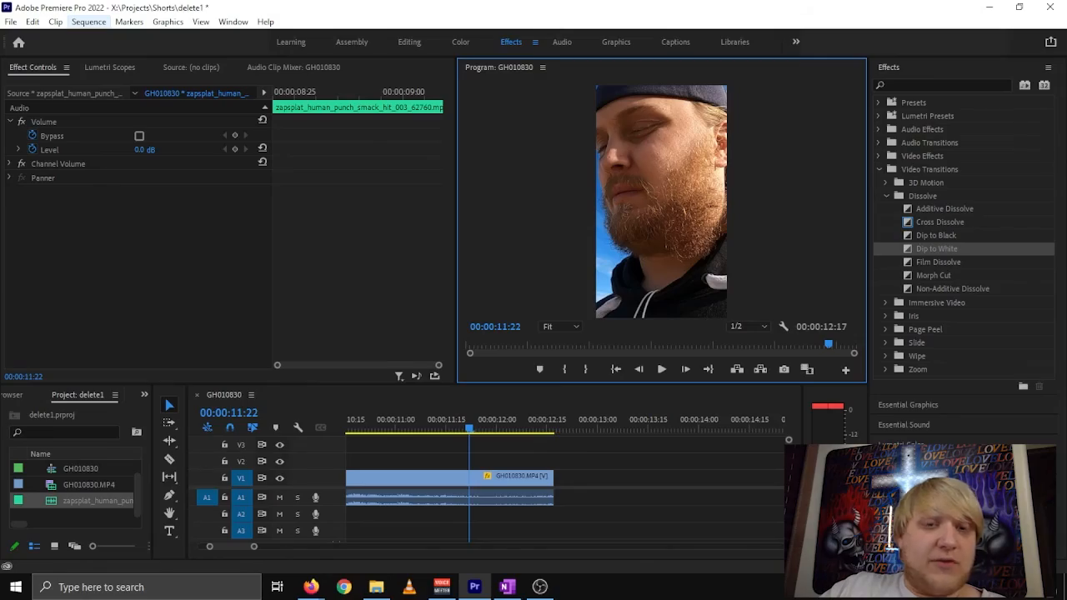
# Step: Open the sequence settings to check the frame size and the timebase options
pyautogui.click(89, 22)
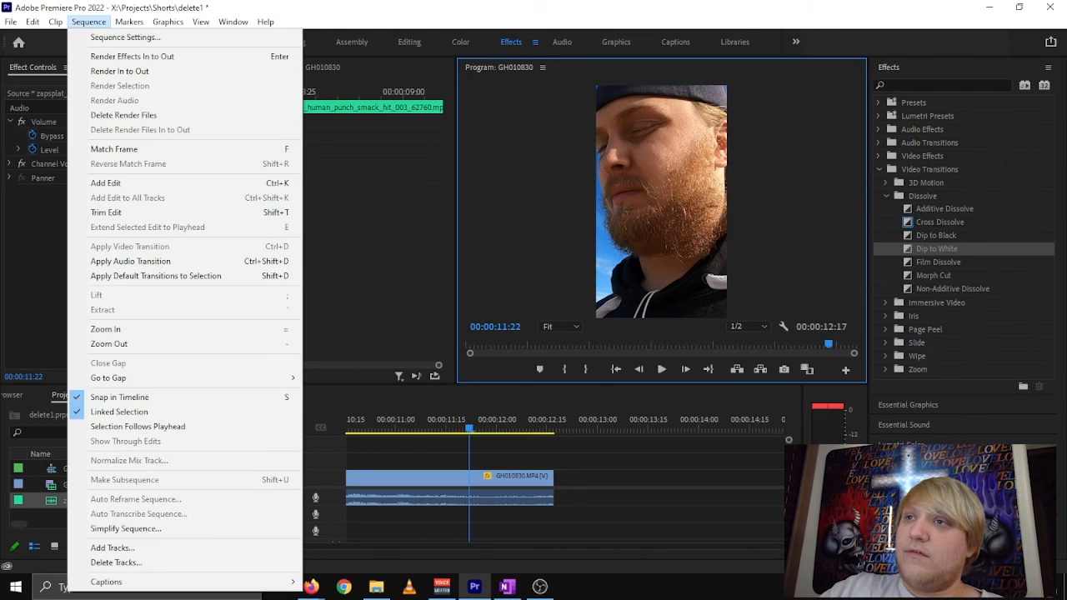
pyautogui.click(116, 38)
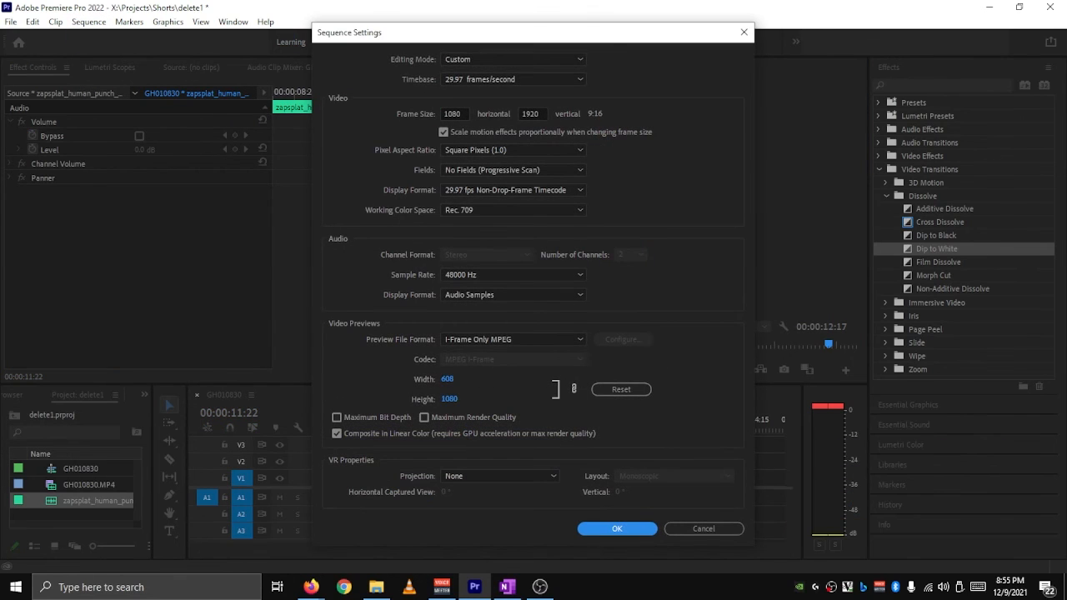
pyautogui.click(461, 114)
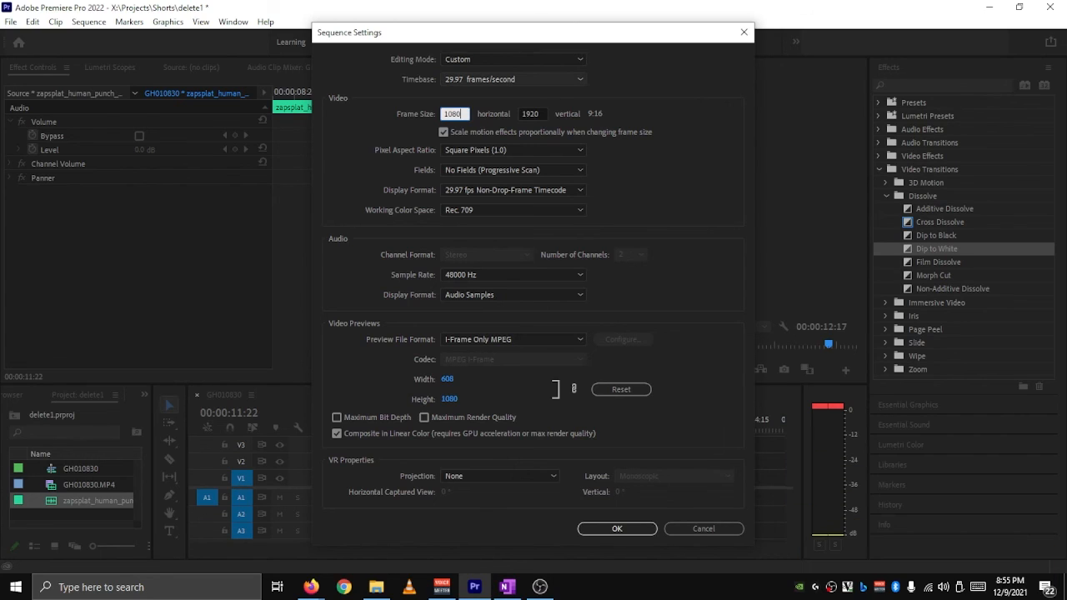
pyautogui.click(513, 80)
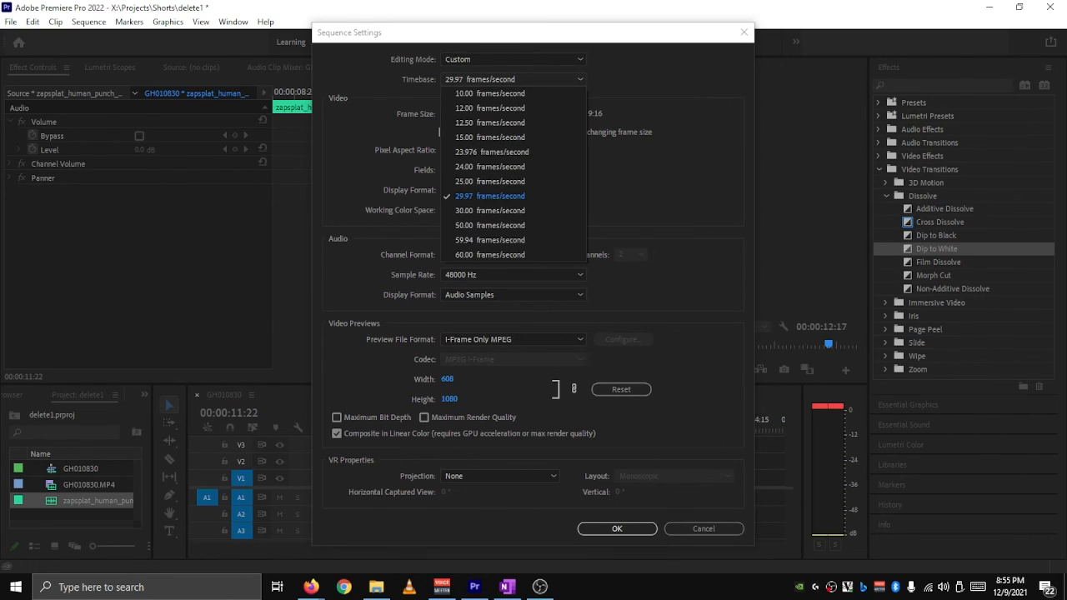